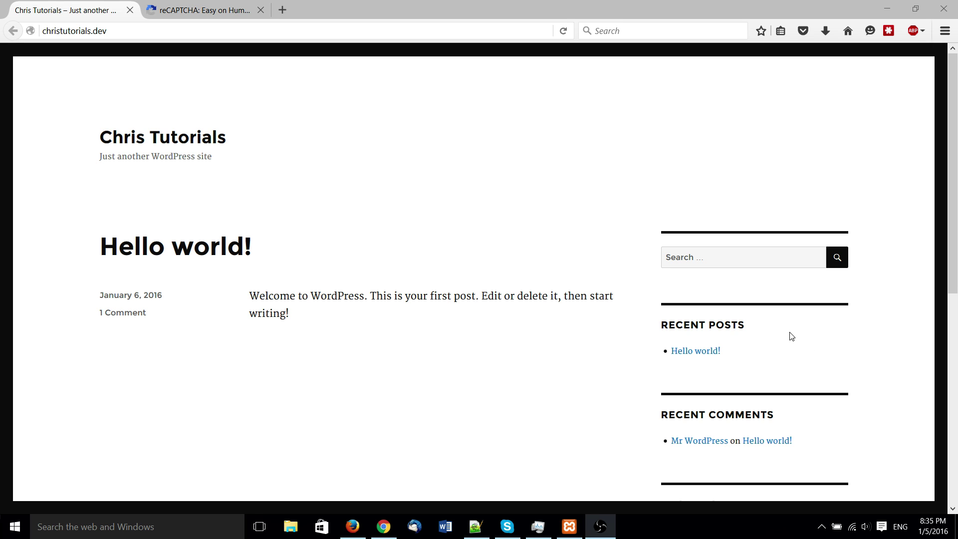
- Load the site's /wp-admin login page
{"action": "left_click", "coordinate": [200, 10]}
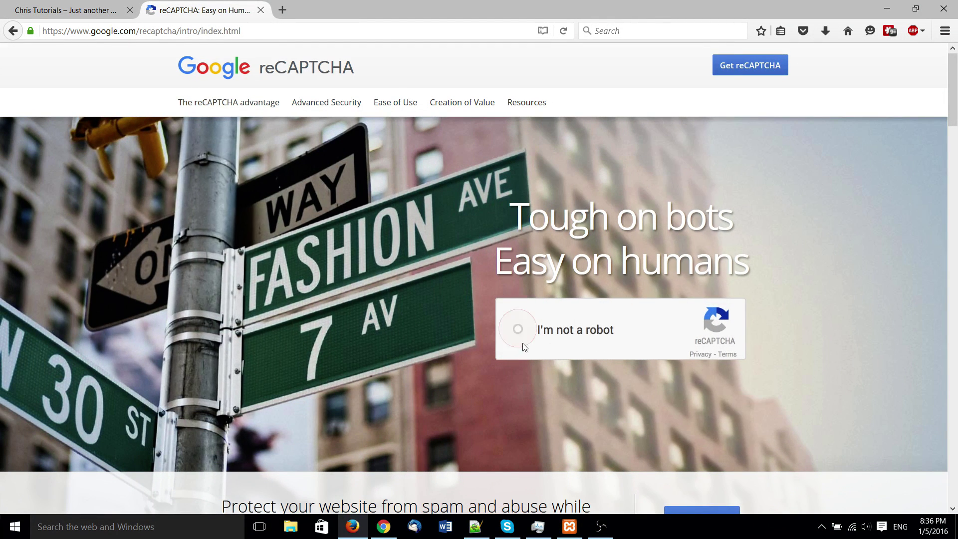
{"action": "left_click", "coordinate": [68, 4]}
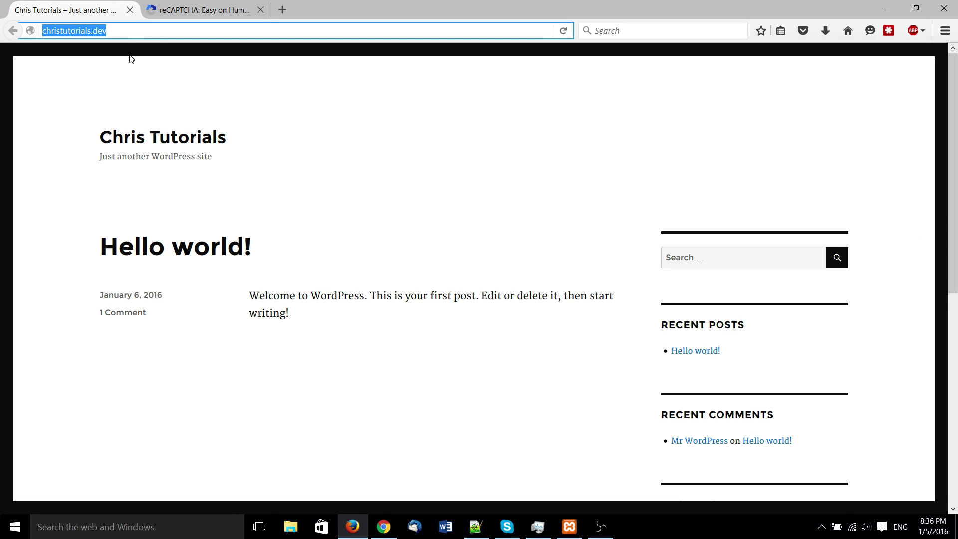
{"action": "left_click", "coordinate": [126, 34]}
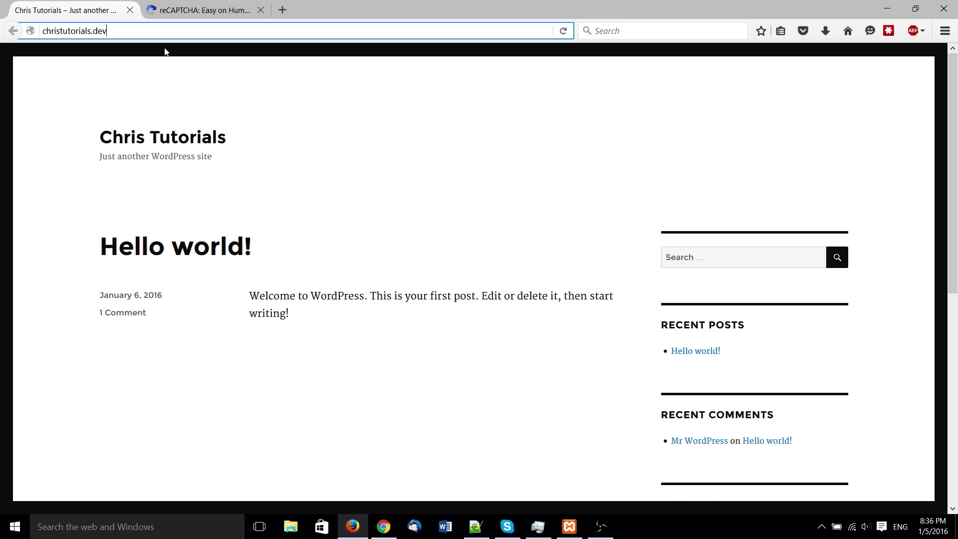
{"action": "type", "text": "/wp-admin"}
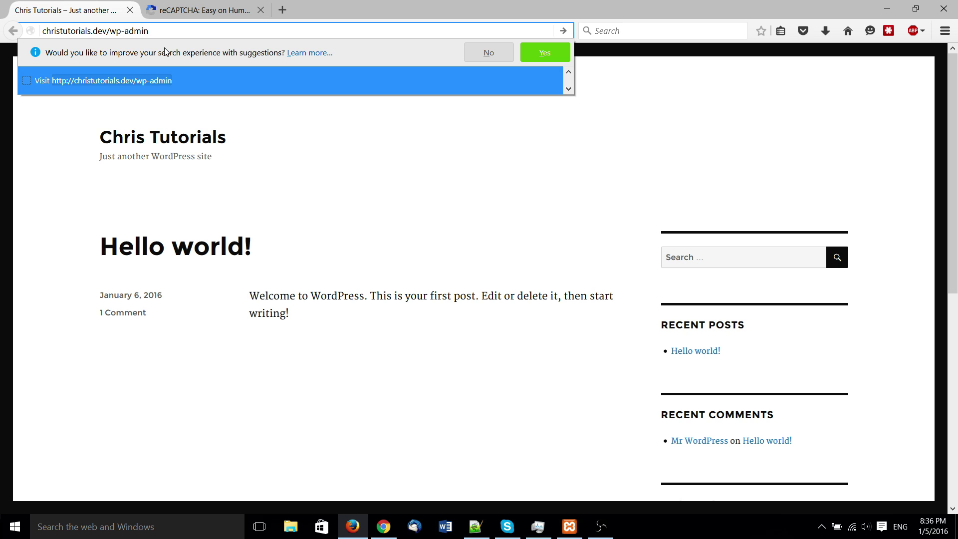
{"action": "key", "text": "Return"}
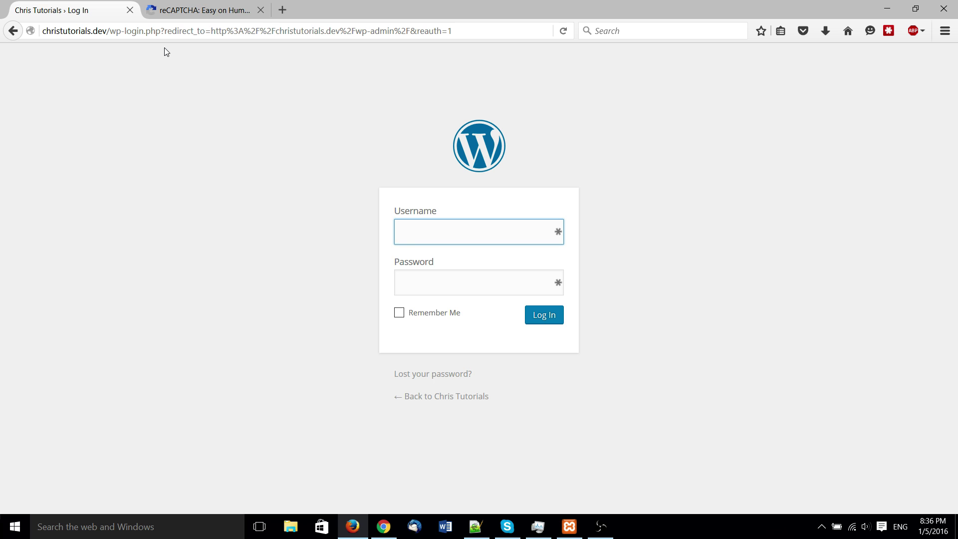
- Log in with the admin username and account password
{"action": "type", "text": "Chris"}
{"action": "key", "text": "Tab"}
{"action": "type", "text": "***"}
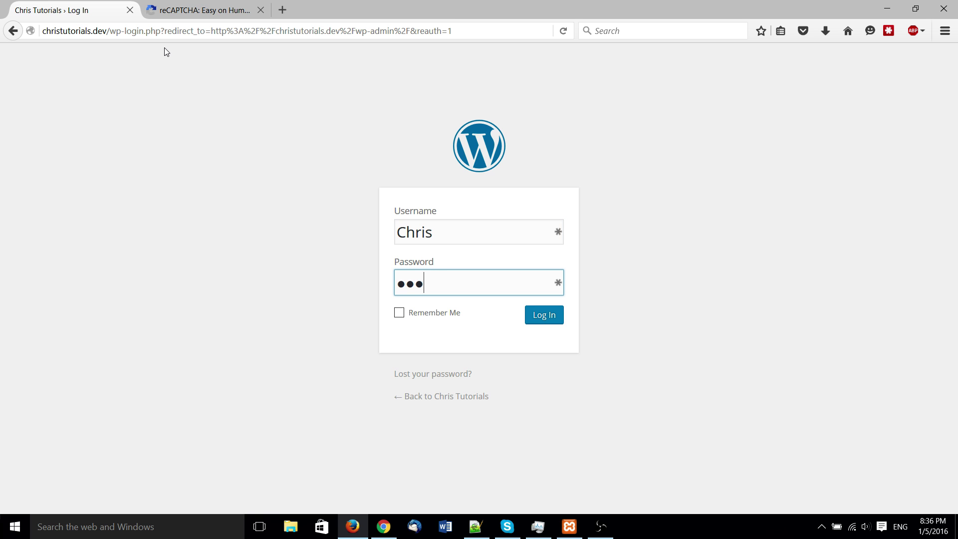
{"action": "type", "text": "*********"}
{"action": "key", "text": "Return"}
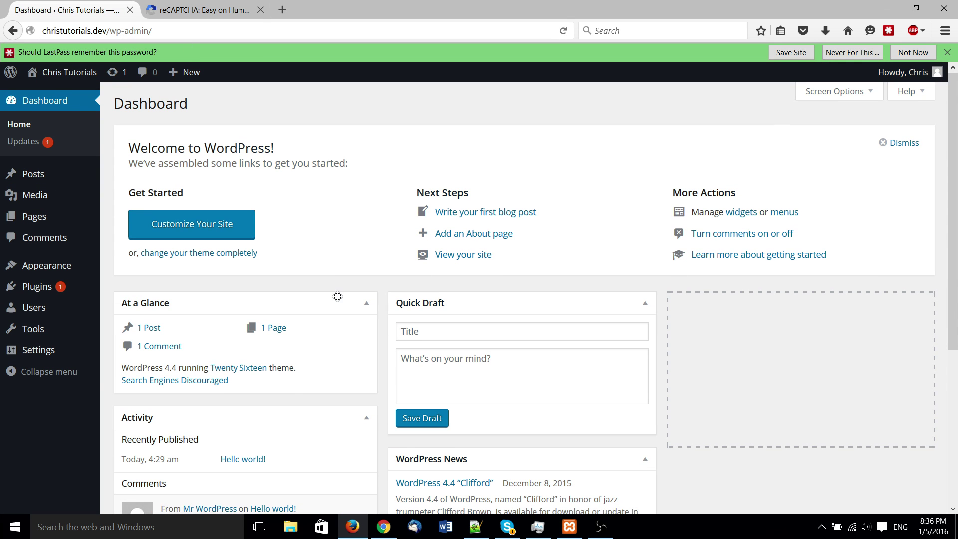
- Search the plugin directory for Contact Form 7 under Plugins > Add New
{"action": "left_click", "coordinate": [61, 294]}
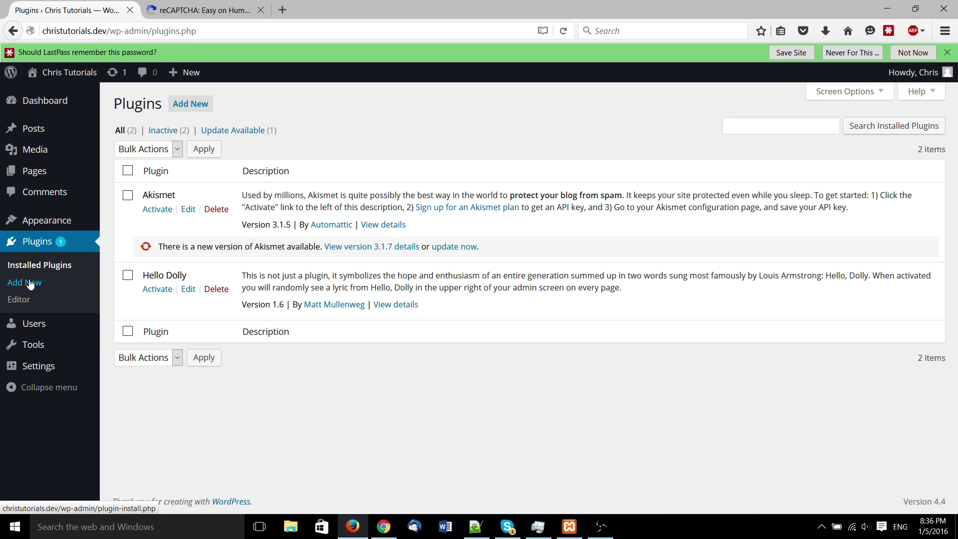
{"action": "left_click", "coordinate": [24, 282]}
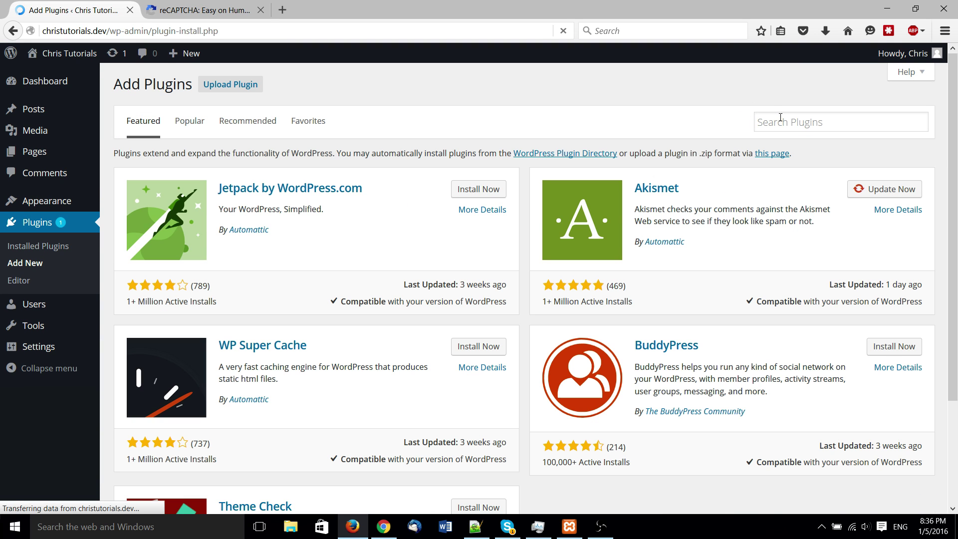
{"action": "left_click", "coordinate": [781, 122]}
{"action": "type", "text": "Contact Form 7"}
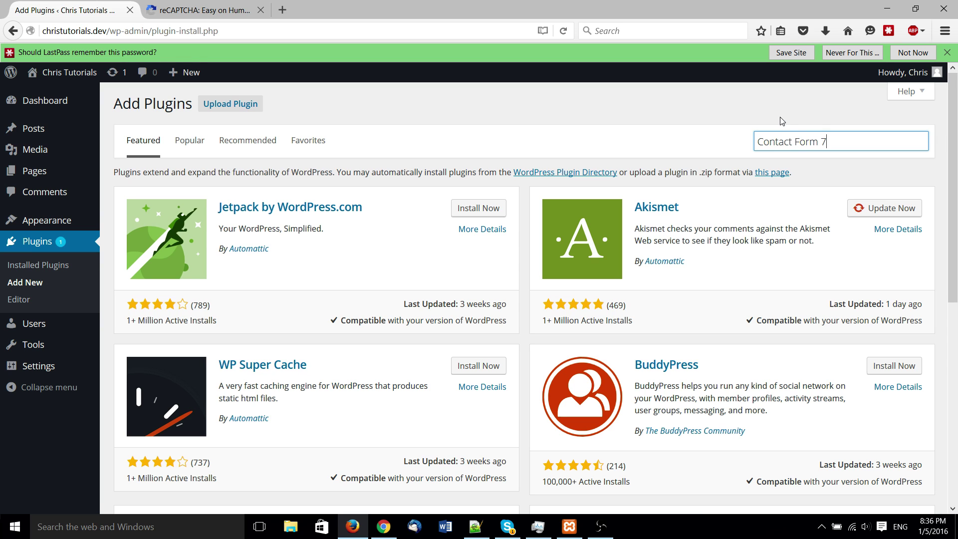
{"action": "key", "text": "Return"}
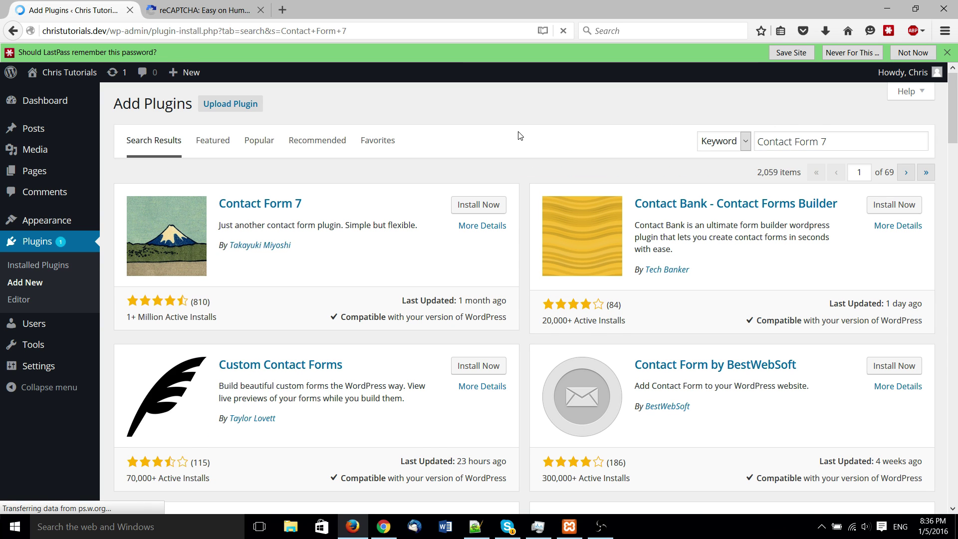
- Install and activate Contact Form 7, then open its Settings in a new tab
{"action": "left_click", "coordinate": [477, 205]}
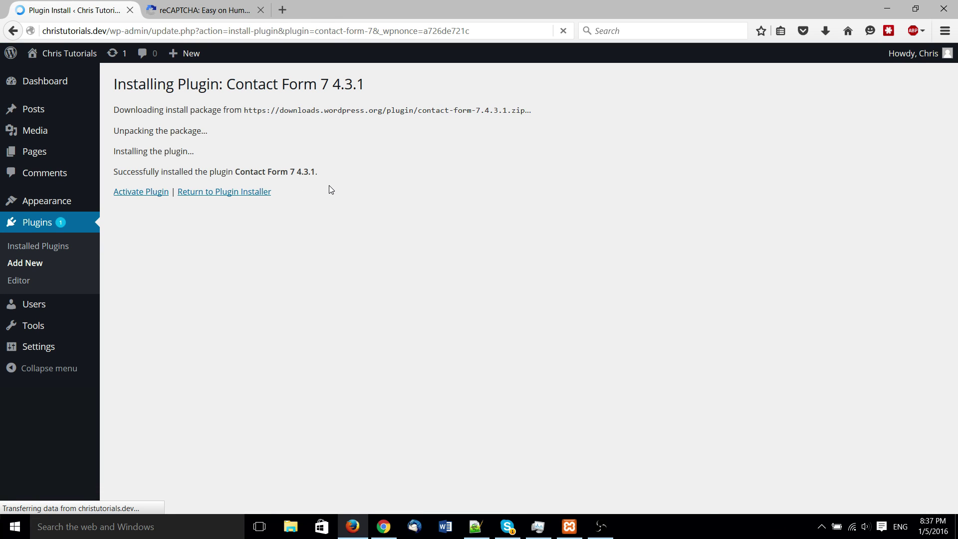
{"action": "left_click", "coordinate": [141, 193]}
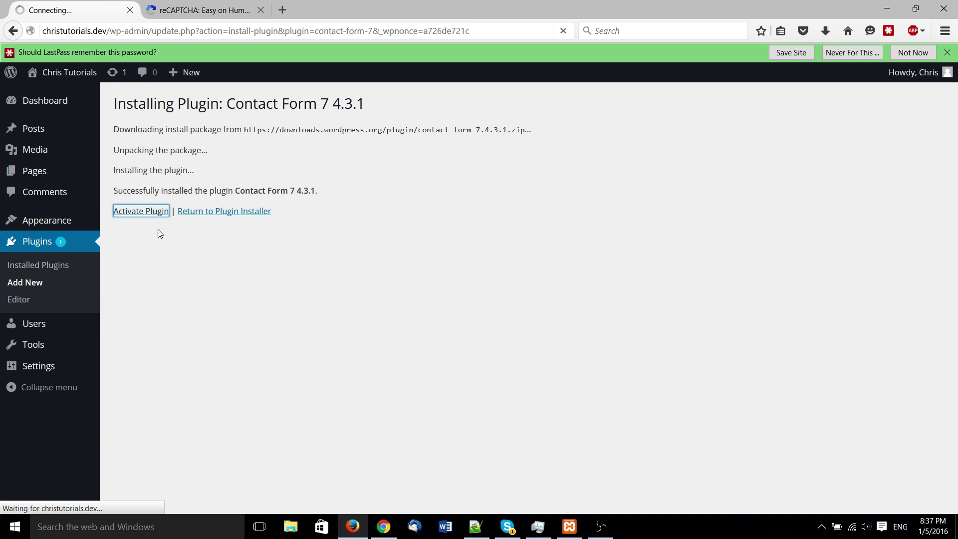
{"action": "left_click", "coordinate": [913, 52]}
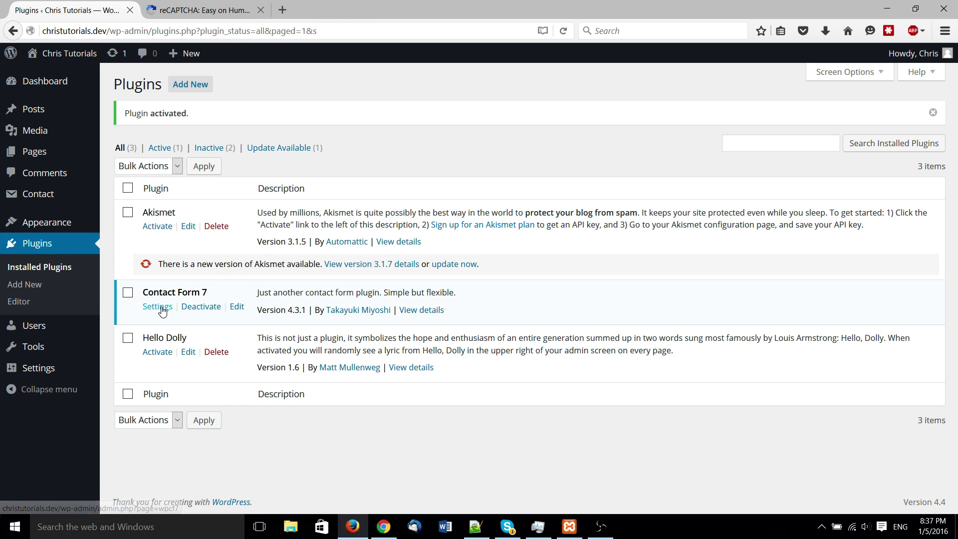
{"action": "right_click", "coordinate": [163, 306]}
{"action": "left_click", "coordinate": [182, 316]}
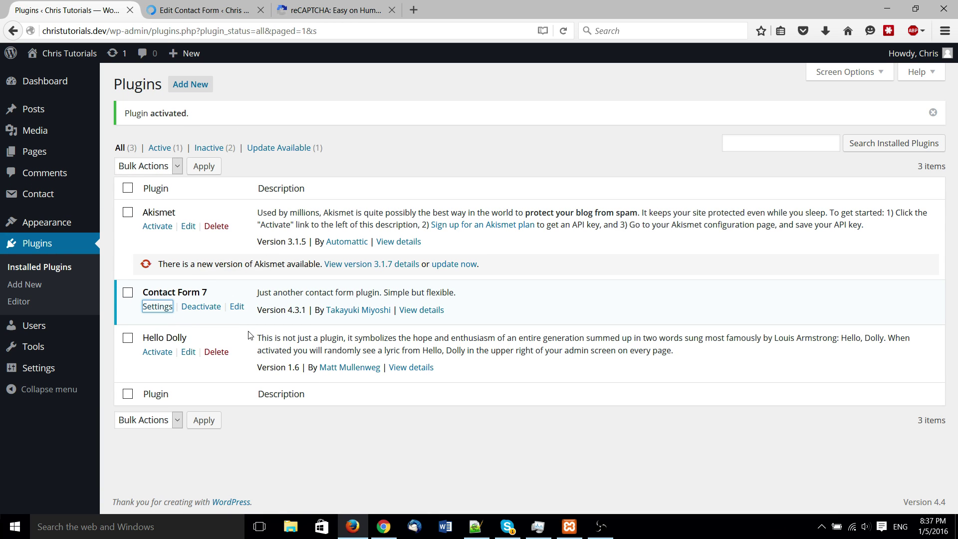
- Edit Contact form 1 and insert blank lines after the message textarea, above the Send tag
{"action": "left_click", "coordinate": [245, 19]}
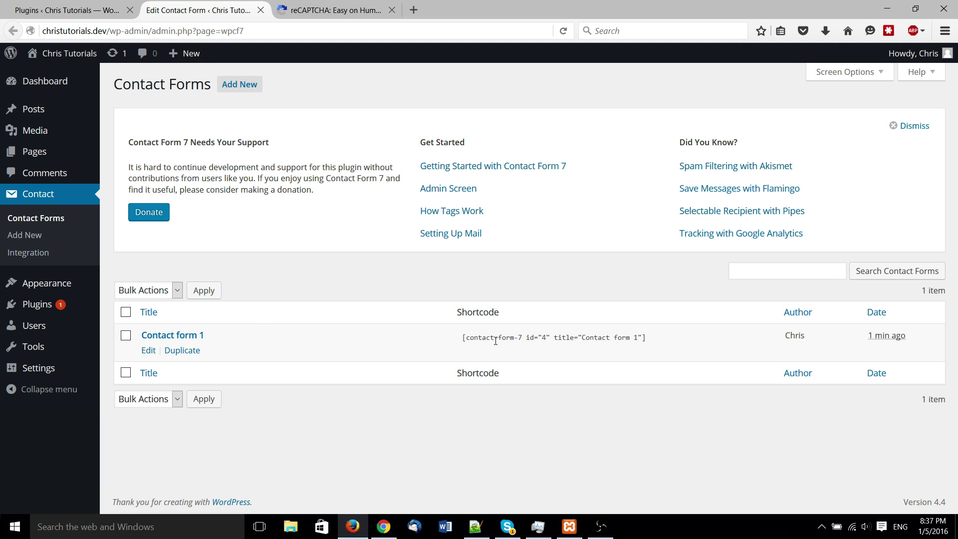
{"action": "left_click", "coordinate": [151, 351]}
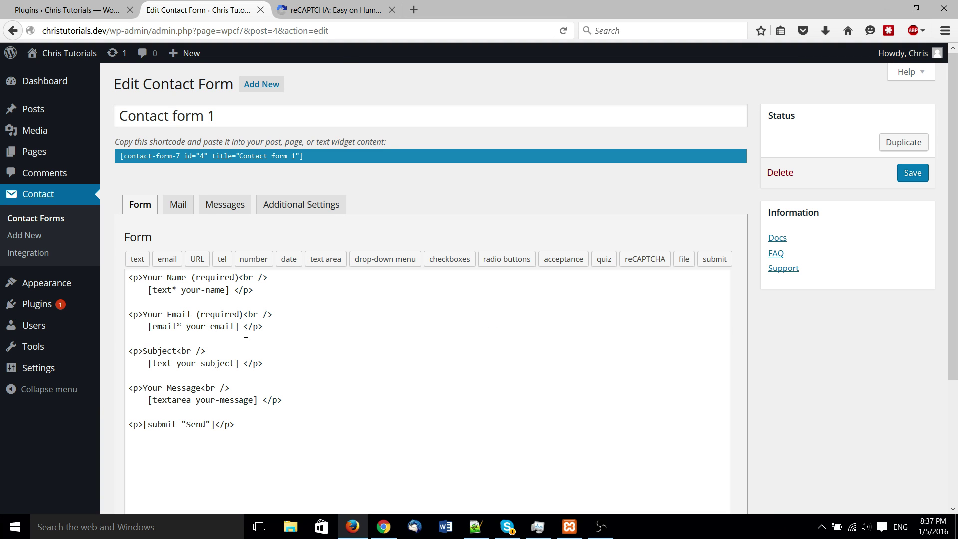
{"action": "left_click", "coordinate": [290, 399]}
{"action": "key", "text": "Return"}
{"action": "key", "text": "Return"}
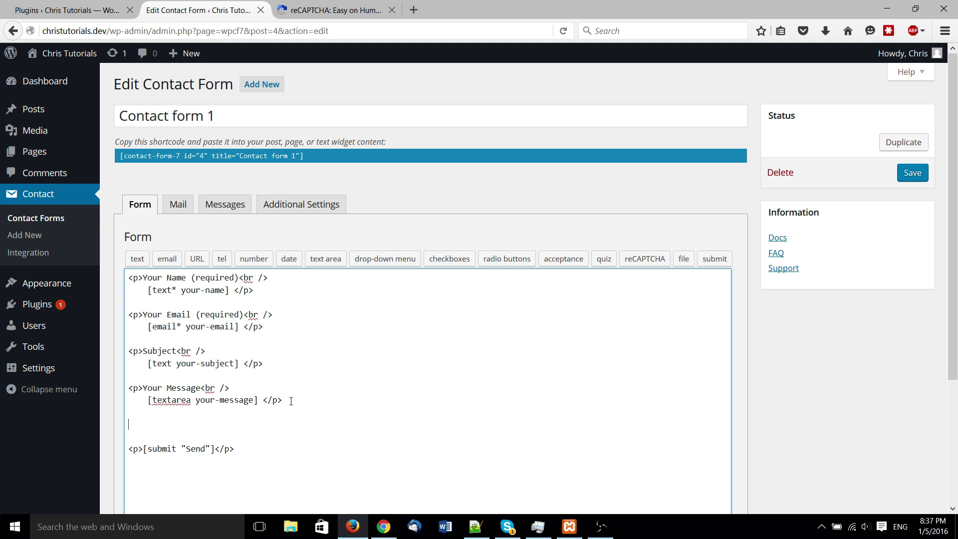
{"action": "scroll", "coordinate": [378, 358], "scroll_direction": "down", "scroll_amount": 3}
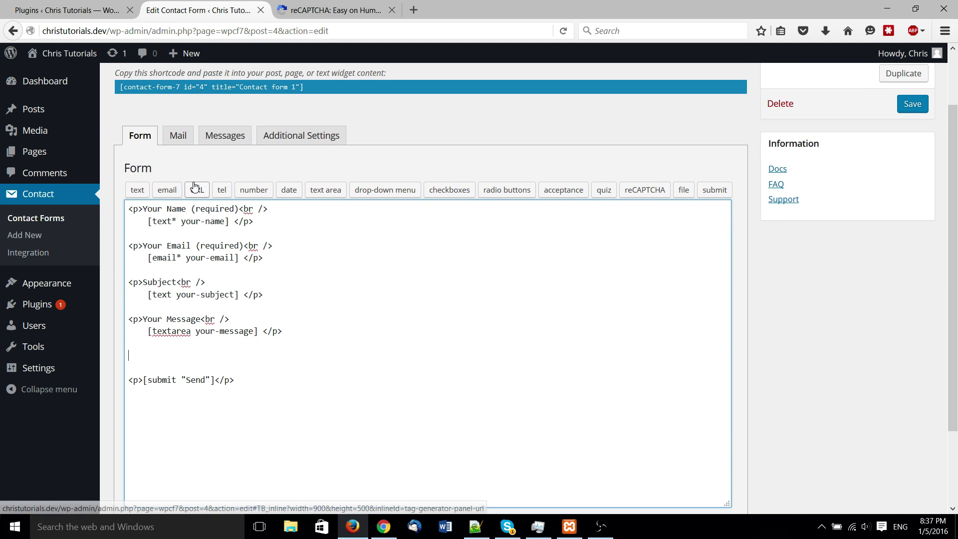
{"action": "scroll", "coordinate": [197, 194], "scroll_direction": "up", "scroll_amount": 3}
{"action": "scroll", "coordinate": [201, 205], "scroll_direction": "down", "scroll_amount": 3}
{"action": "scroll", "coordinate": [299, 150], "scroll_direction": "up", "scroll_amount": 3}
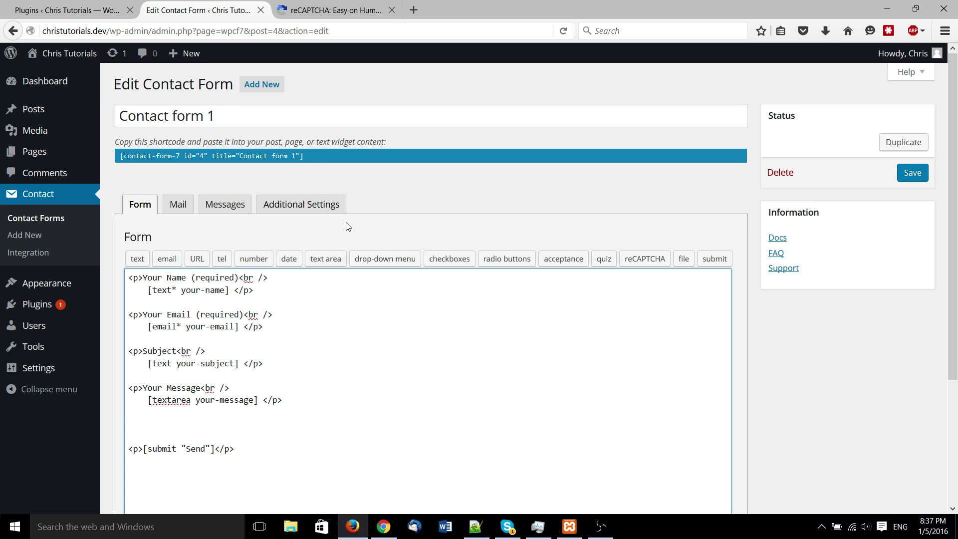
{"action": "scroll", "coordinate": [352, 224], "scroll_direction": "down", "scroll_amount": 5}
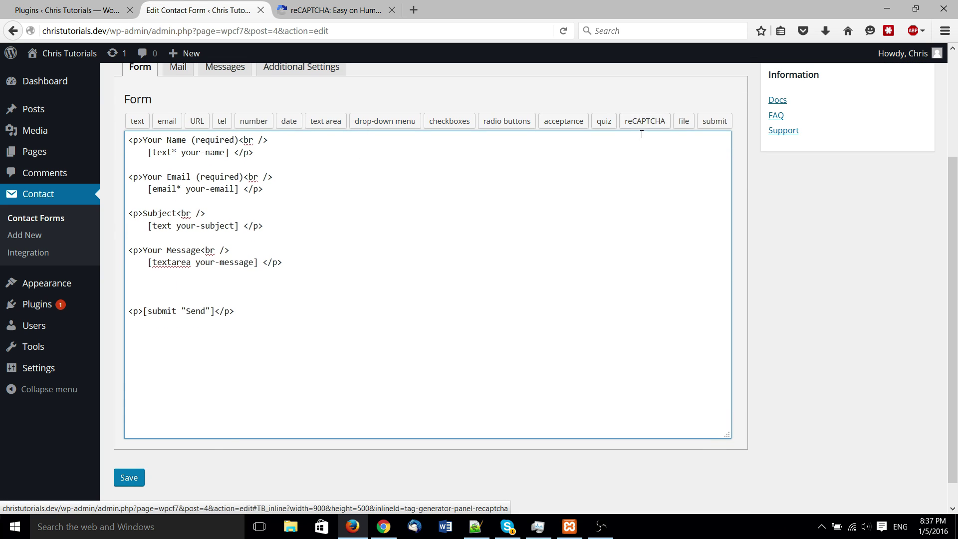
- Check the reCAPTCHA tag generator, which says an API key pair is required
{"action": "left_click", "coordinate": [643, 124]}
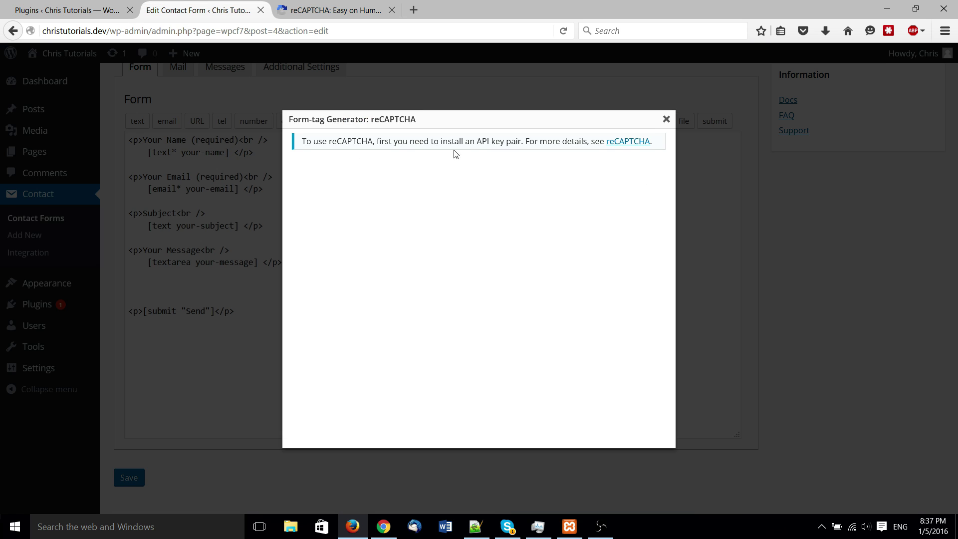
{"action": "left_click_drag", "start_coordinate": [300, 141], "coordinate": [494, 144]}
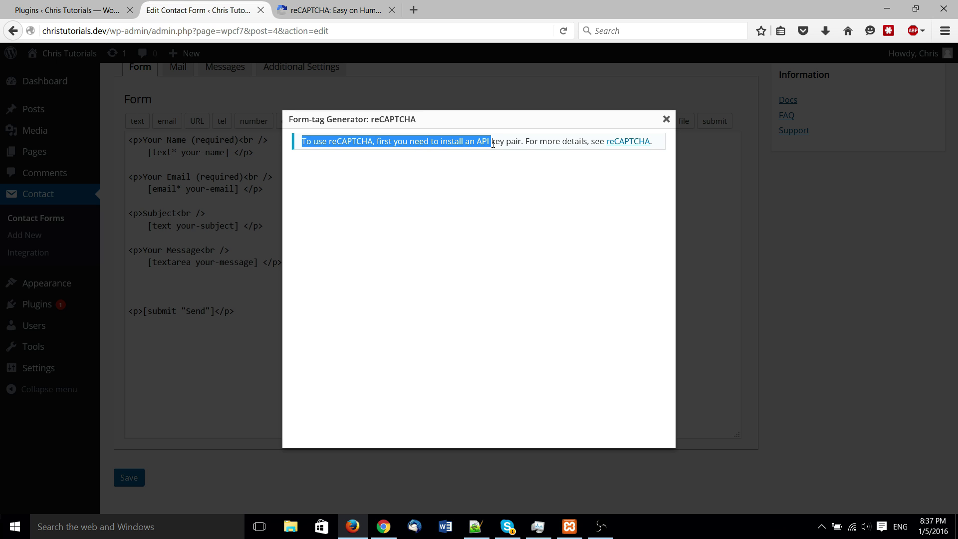
{"action": "left_click", "coordinate": [510, 170]}
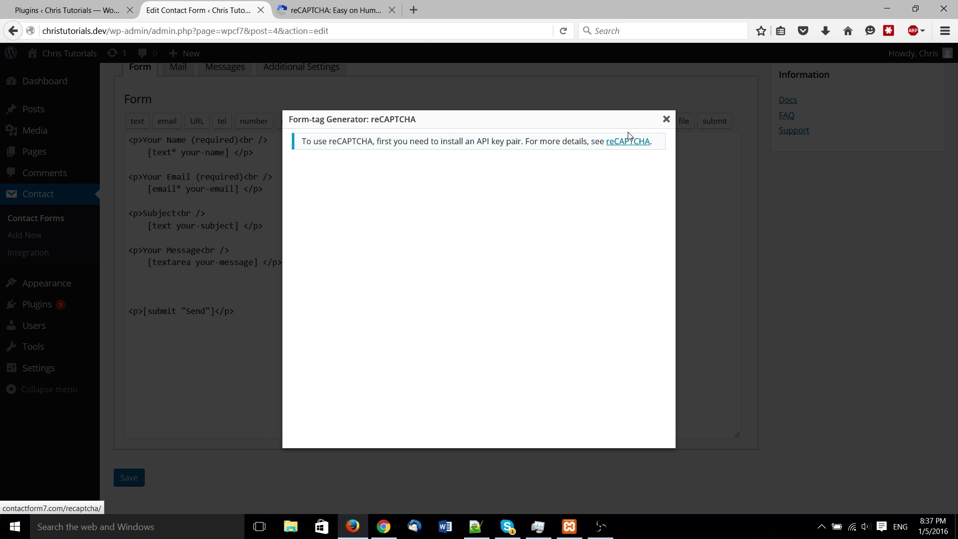
{"action": "left_click", "coordinate": [667, 119]}
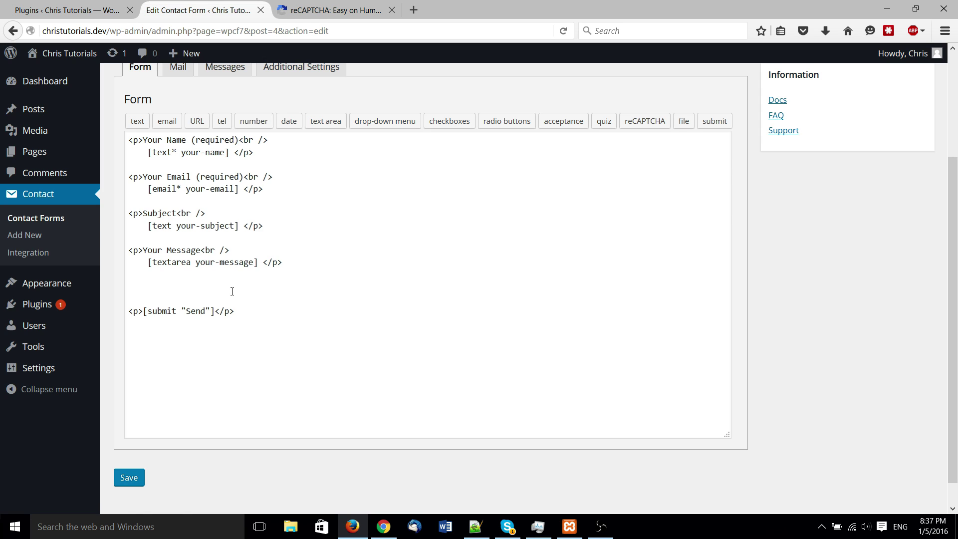
{"action": "left_click", "coordinate": [175, 285]}
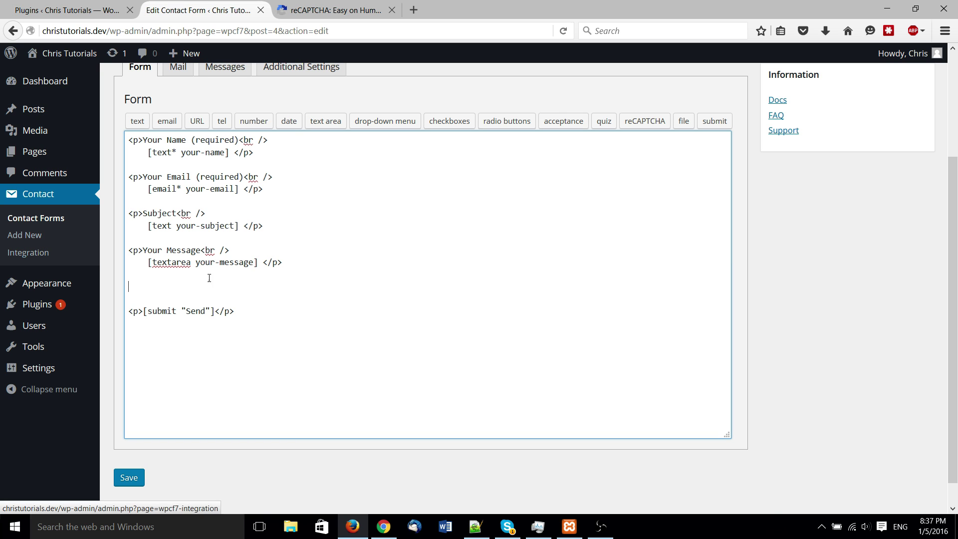
- Open the Integration page in a new tab and go to the Google reCAPTCHA site
{"action": "right_click", "coordinate": [63, 253]}
{"action": "left_click", "coordinate": [130, 261]}
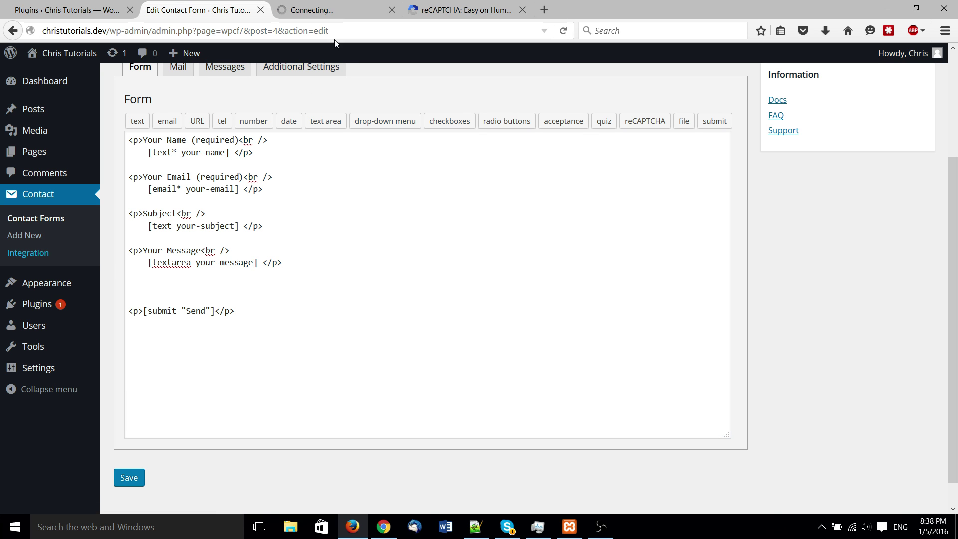
{"action": "left_click", "coordinate": [322, 8]}
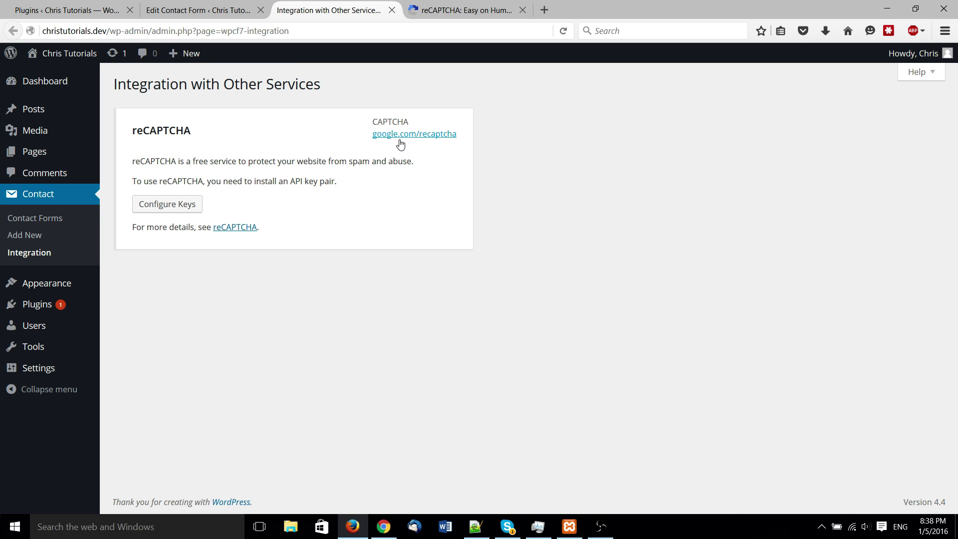
{"action": "left_click", "coordinate": [463, 4]}
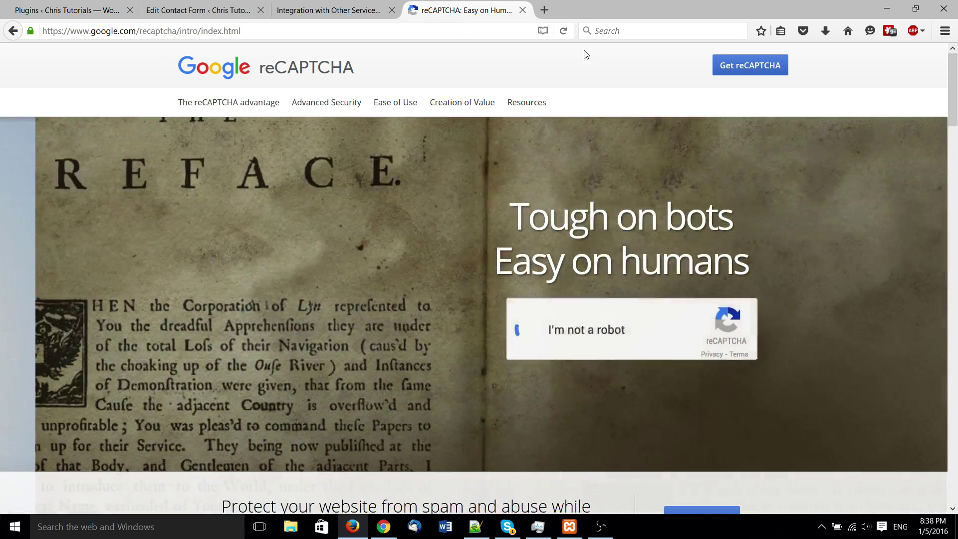
- Fill in a new reCAPTCHA site with label christutorials and domain christutorials.dev
{"action": "left_click", "coordinate": [746, 66]}
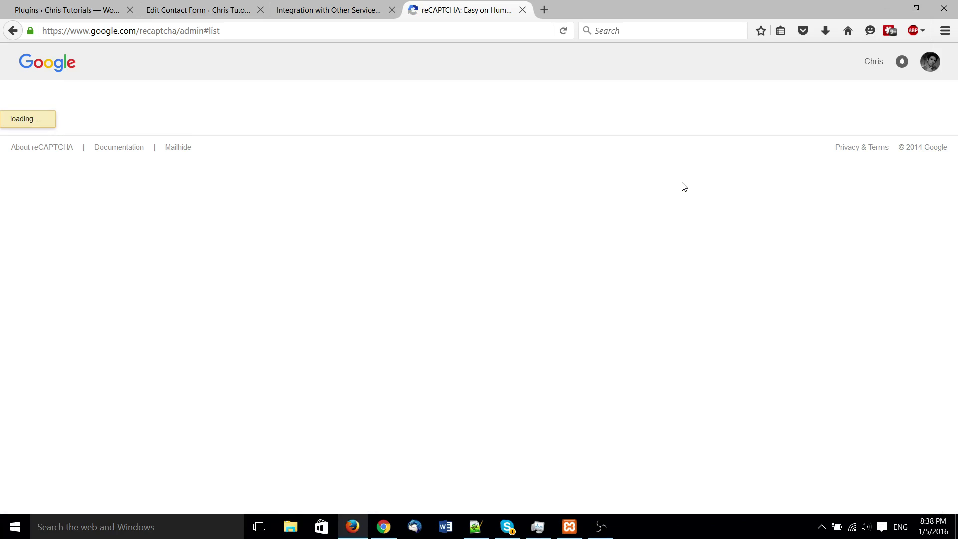
{"action": "left_click", "coordinate": [340, 247]}
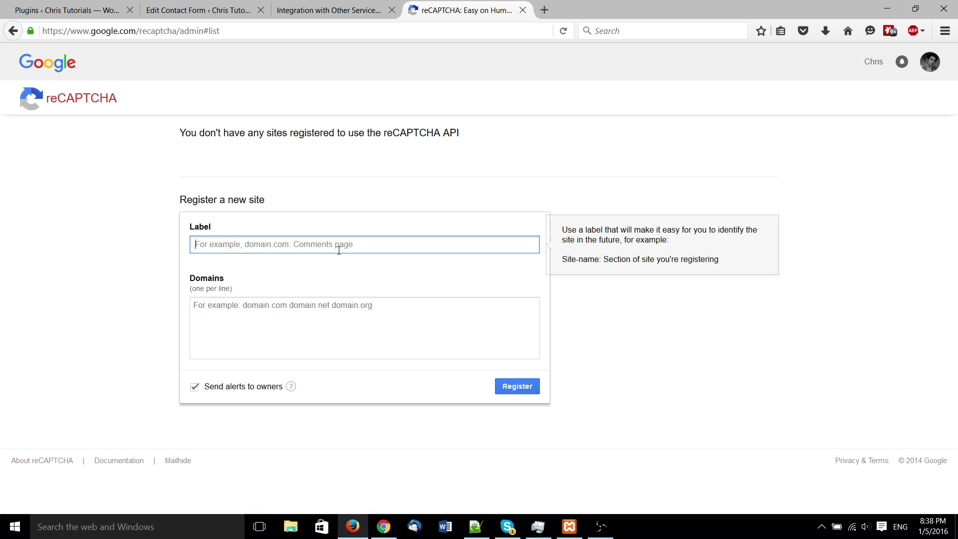
{"action": "type", "text": "cr"}
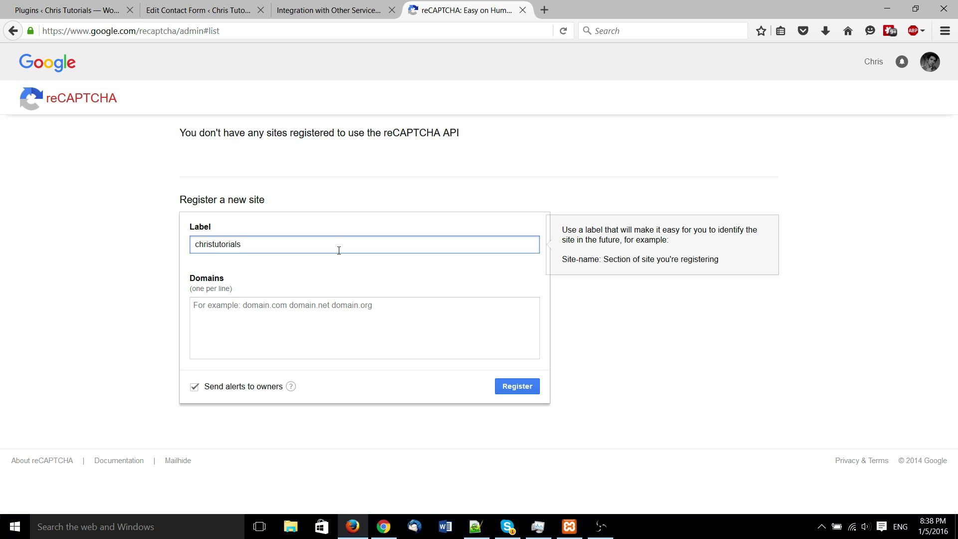
{"action": "left_click", "coordinate": [399, 345]}
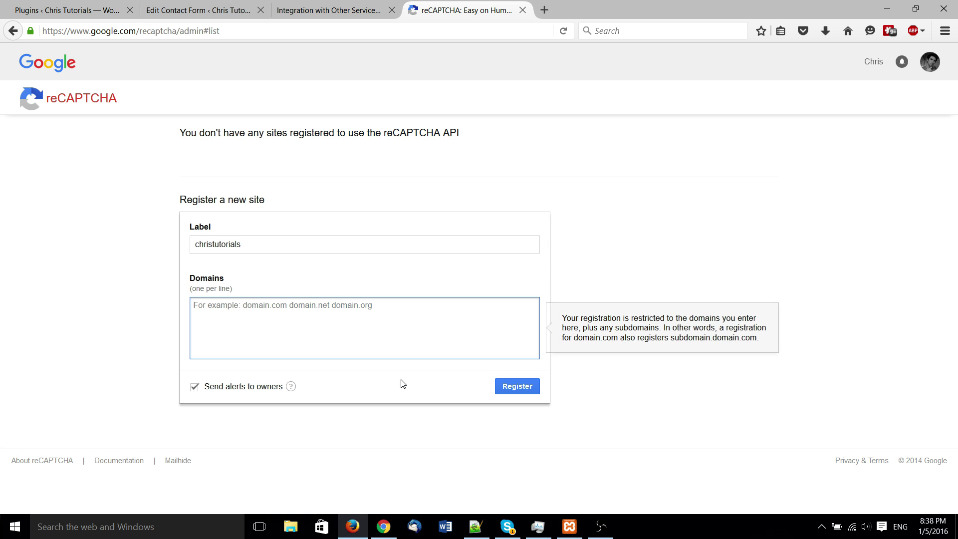
{"action": "type", "text": "christutorials.dev"}
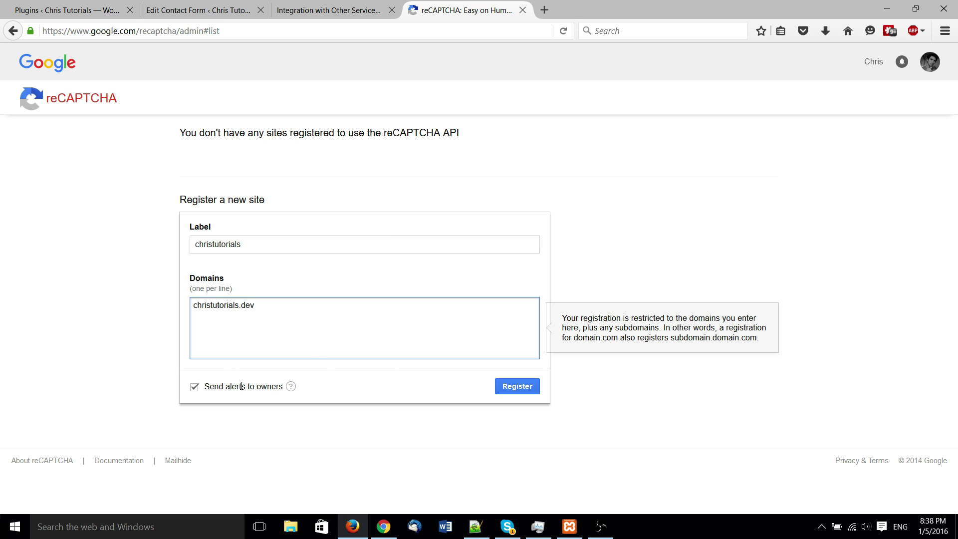
{"action": "left_click", "coordinate": [291, 388]}
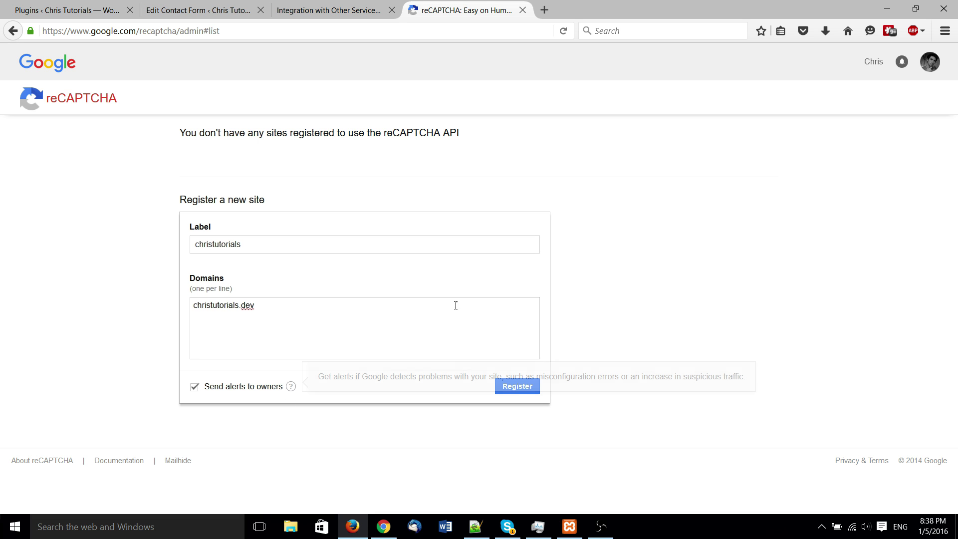
- Register the christutorials site and copy the issued site key
{"action": "left_click", "coordinate": [514, 387]}
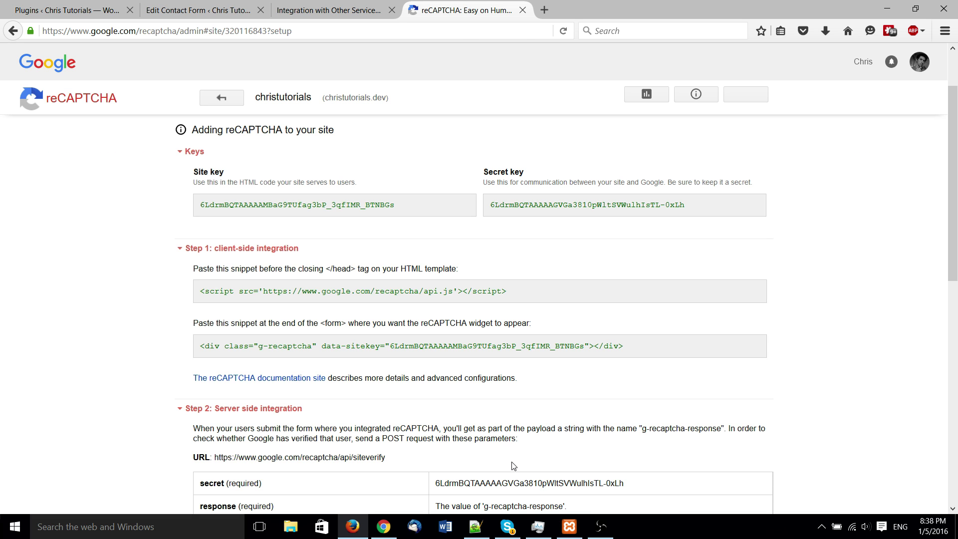
{"action": "scroll", "coordinate": [212, 170], "scroll_direction": "down", "scroll_amount": 1}
{"action": "scroll", "coordinate": [214, 179], "scroll_direction": "up", "scroll_amount": 4}
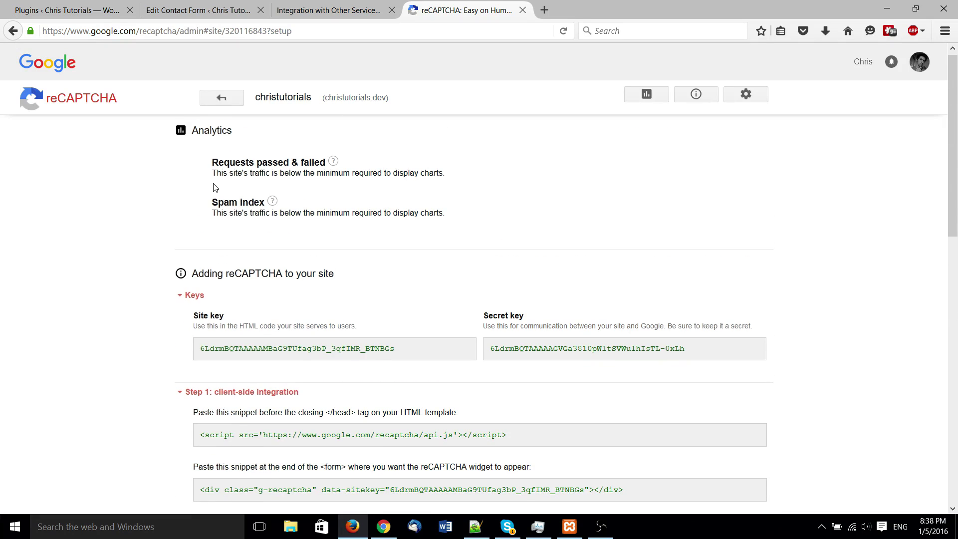
{"action": "scroll", "coordinate": [215, 188], "scroll_direction": "down", "scroll_amount": 3}
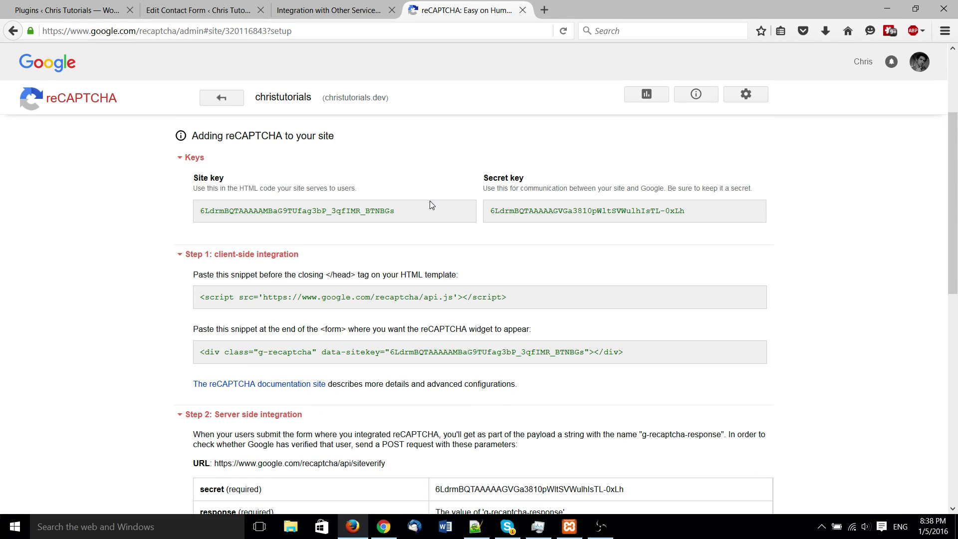
{"action": "left_click_drag", "start_coordinate": [429, 205], "coordinate": [200, 210]}
{"action": "left_click_drag", "start_coordinate": [705, 211], "coordinate": [486, 220]}
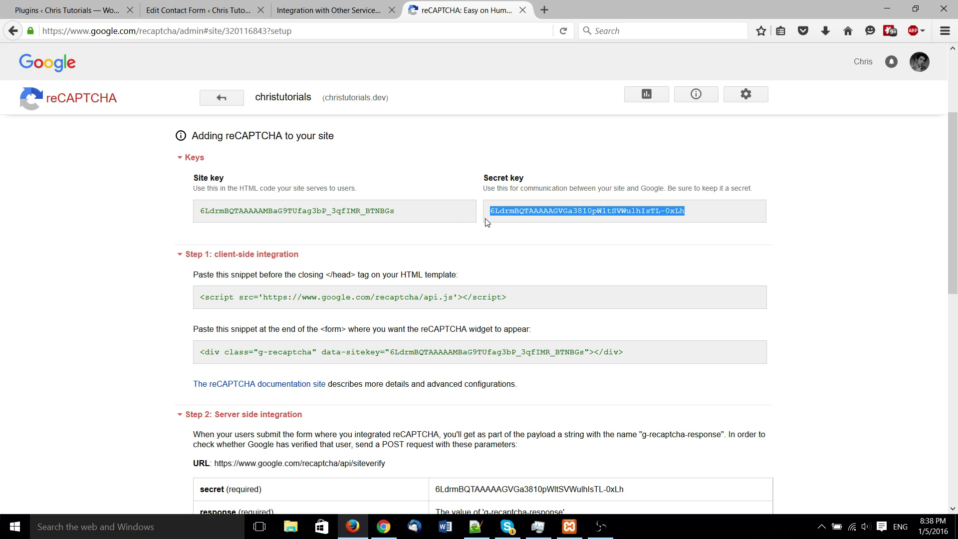
{"action": "left_click", "coordinate": [488, 212]}
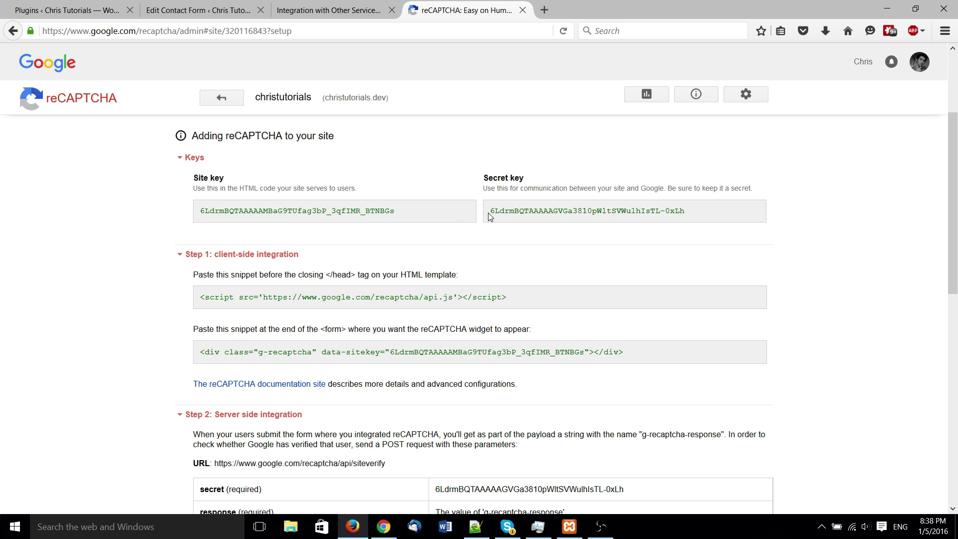
{"action": "left_click_drag", "start_coordinate": [409, 208], "coordinate": [196, 210]}
{"action": "key", "text": "ctrl+c"}
- Bring up the empty reCAPTCHA key form on WordPress's Integration page
{"action": "left_click", "coordinate": [354, 5]}
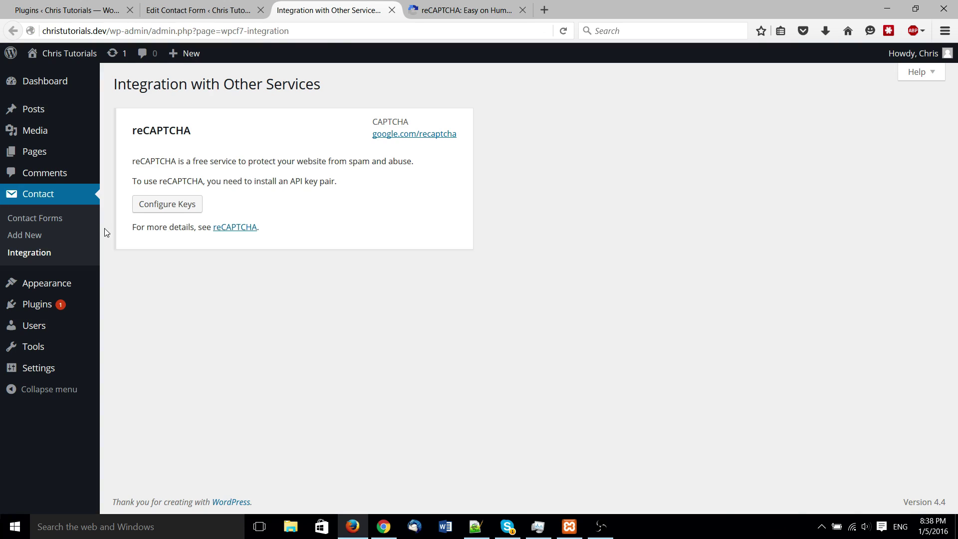
{"action": "left_click", "coordinate": [464, 9]}
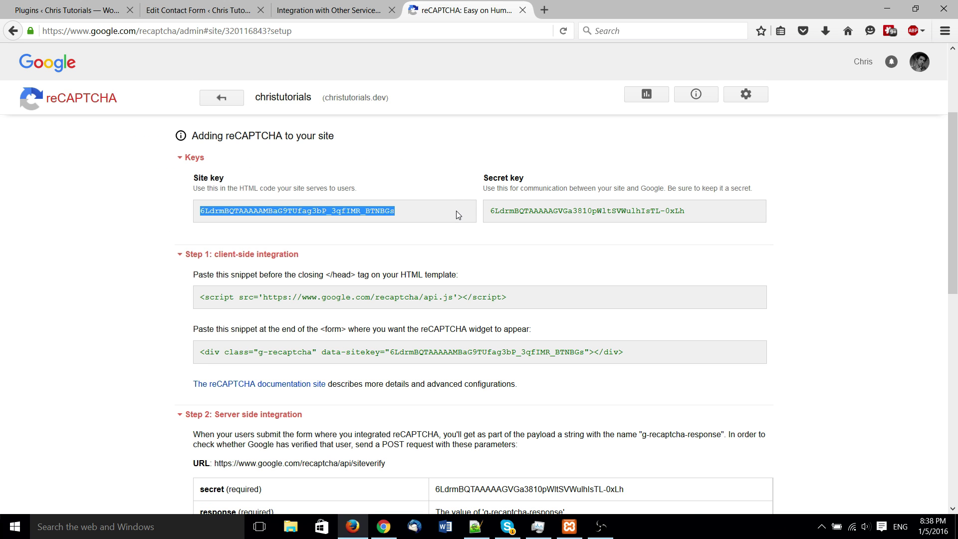
{"action": "left_click", "coordinate": [344, 10]}
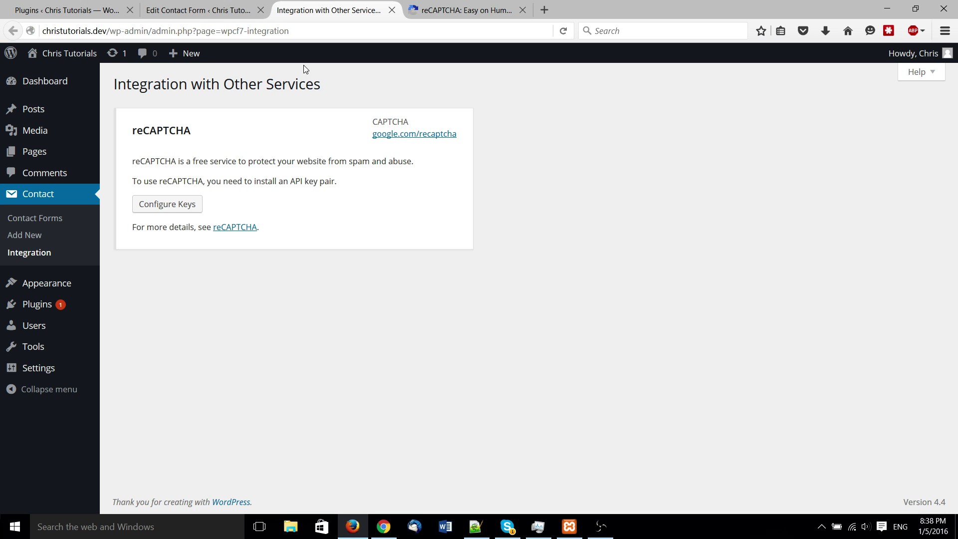
{"action": "left_click", "coordinate": [165, 203]}
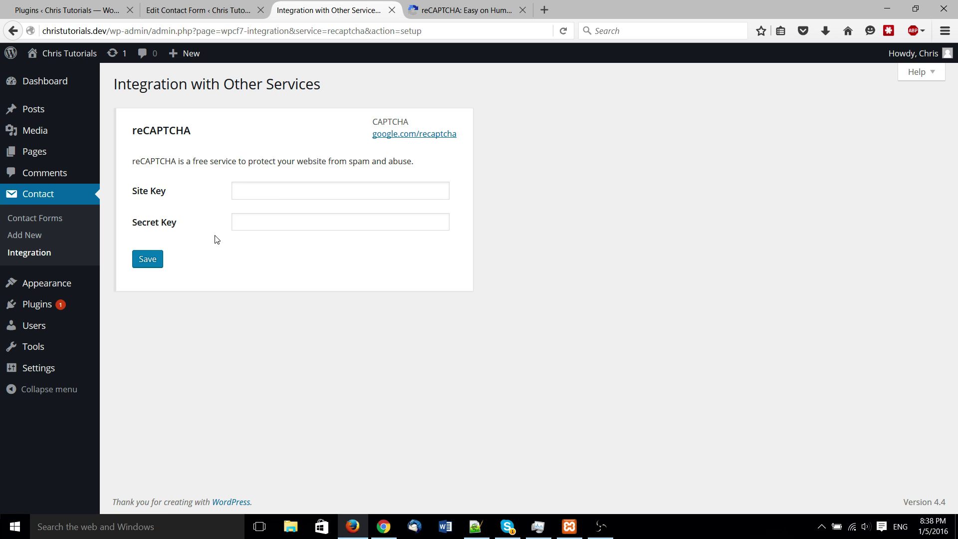
- Paste the copied site key into the Site Key field
{"action": "left_click", "coordinate": [255, 195]}
{"action": "left_click", "coordinate": [436, 7]}
{"action": "left_click", "coordinate": [332, 6]}
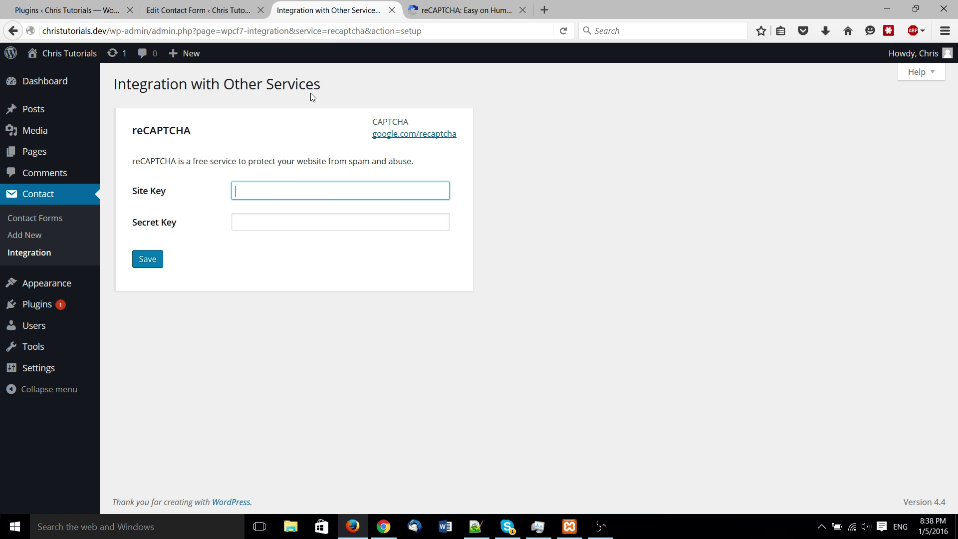
{"action": "key", "text": "ctrl+v"}
- Copy the secret key into the Secret Key field, save both keys, and return to Contact Forms
{"action": "left_click", "coordinate": [443, 6]}
{"action": "left_click_drag", "start_coordinate": [706, 220], "coordinate": [486, 214]}
{"action": "key", "text": "ctrl+c"}
{"action": "left_click", "coordinate": [329, 10]}
{"action": "left_click", "coordinate": [299, 222]}
{"action": "key", "text": "ctrl+v"}
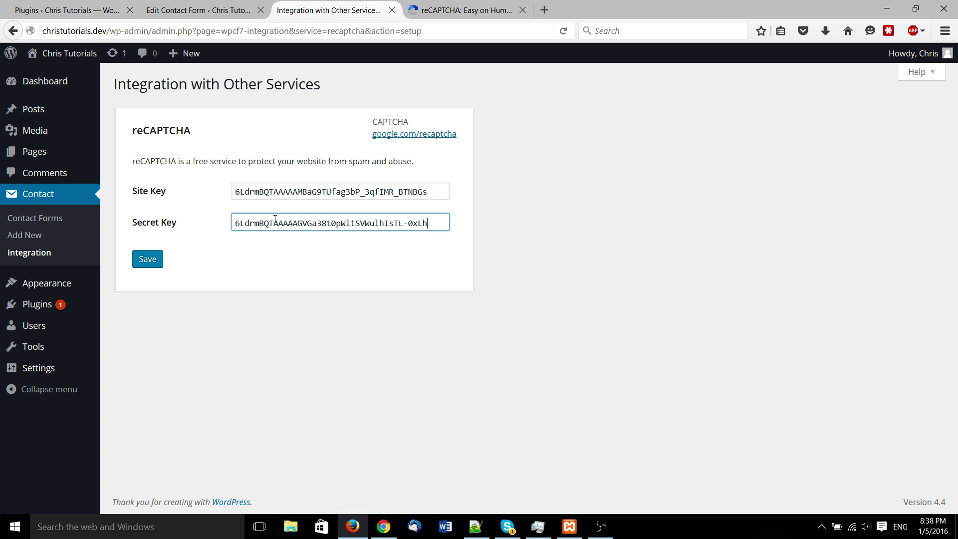
{"action": "left_click", "coordinate": [152, 262]}
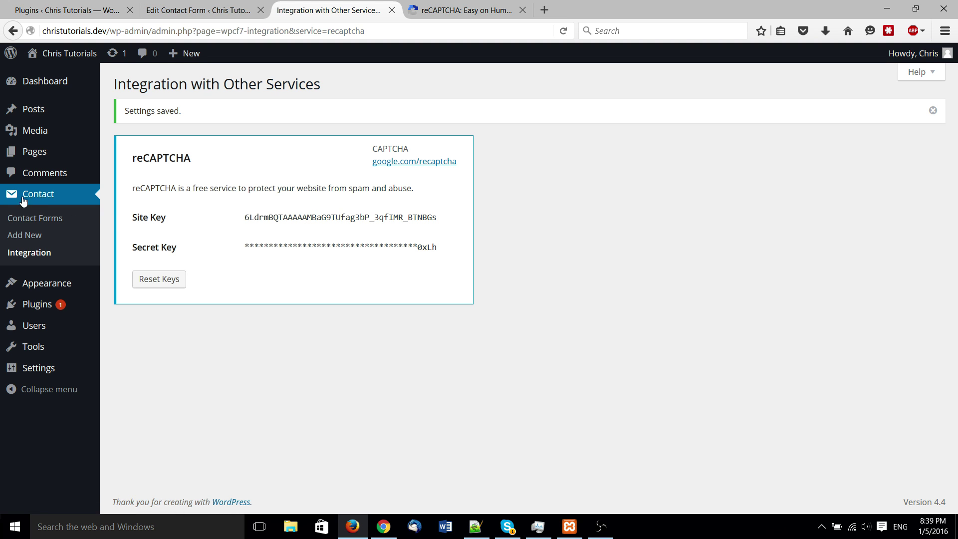
{"action": "left_click", "coordinate": [36, 221]}
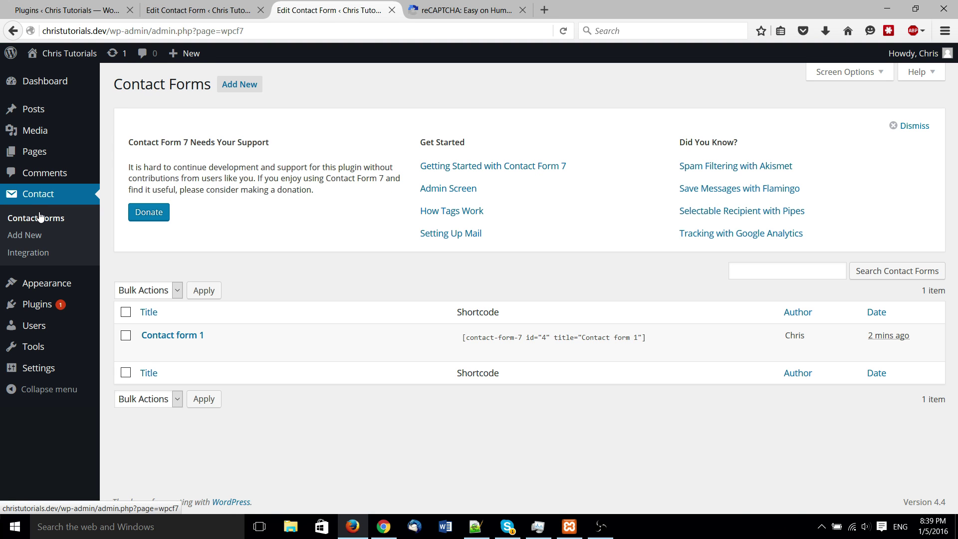
- Insert a [recaptcha] tag on a new line above Send in Contact form 1
{"action": "left_click", "coordinate": [148, 350]}
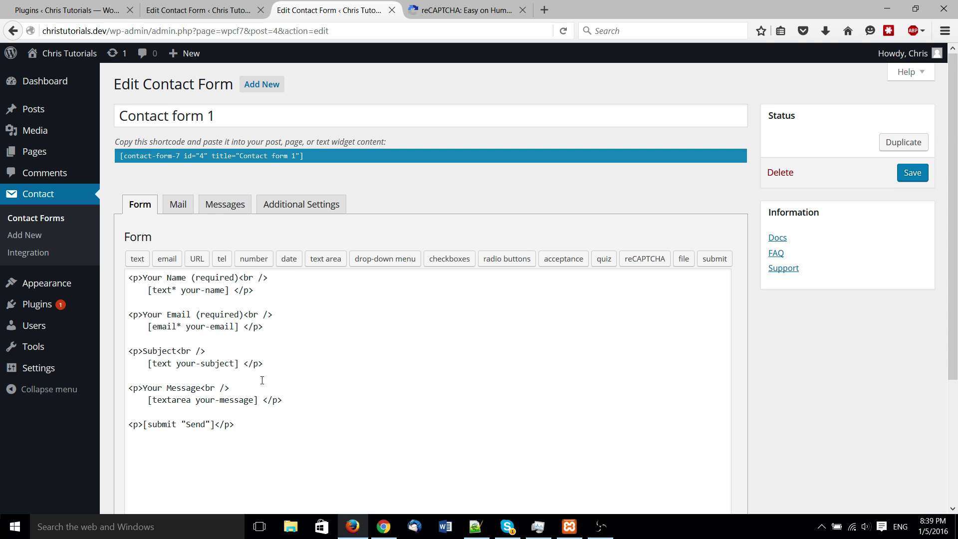
{"action": "scroll", "coordinate": [279, 380], "scroll_direction": "down", "scroll_amount": 2}
{"action": "left_click", "coordinate": [306, 329]}
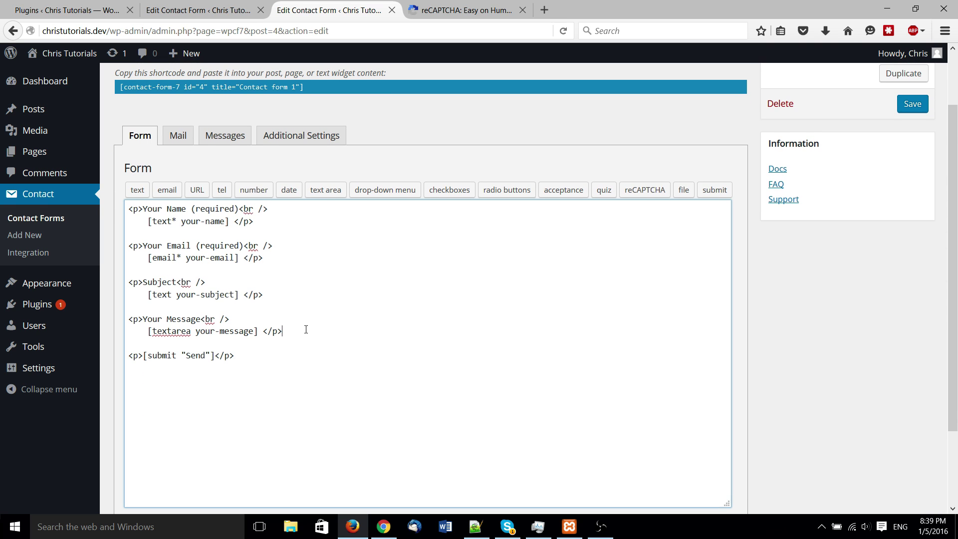
{"action": "key", "text": "Return"}
{"action": "key", "text": "Return"}
{"action": "left_click", "coordinate": [644, 196]}
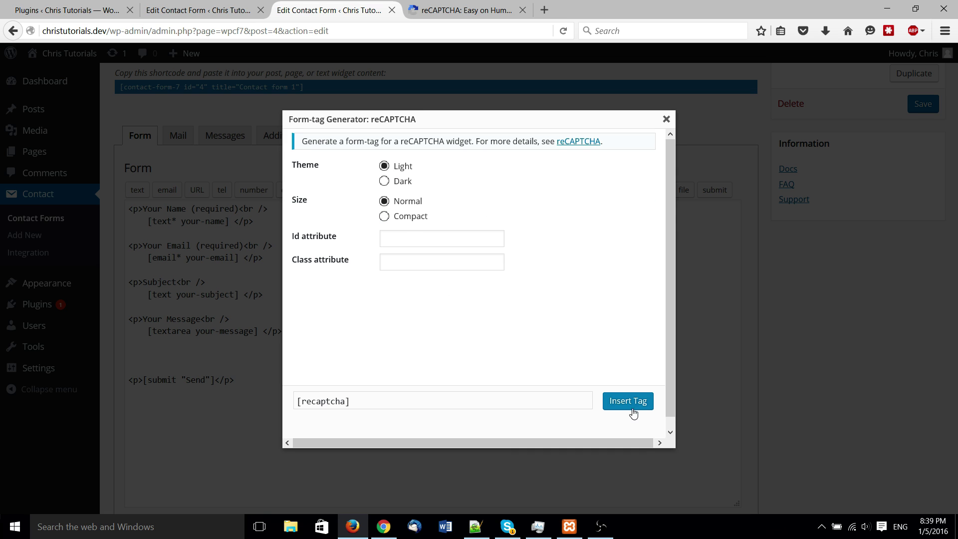
{"action": "left_click", "coordinate": [632, 409]}
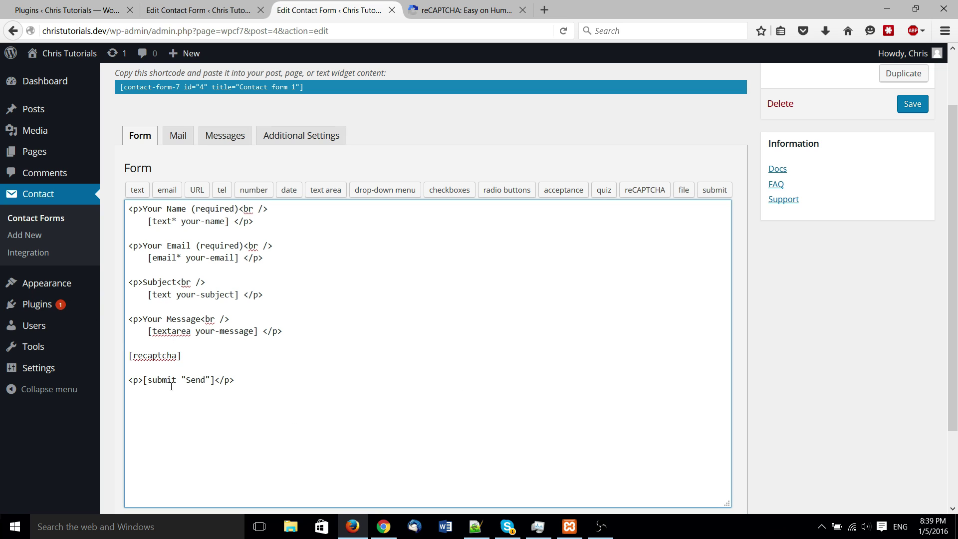
{"action": "left_click_drag", "start_coordinate": [186, 356], "coordinate": [83, 361]}
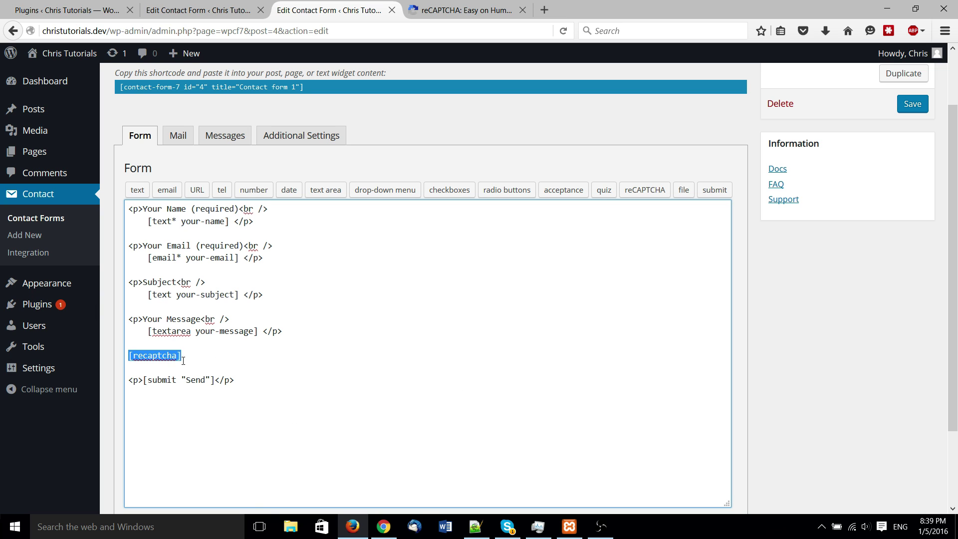
{"action": "left_click", "coordinate": [229, 351]}
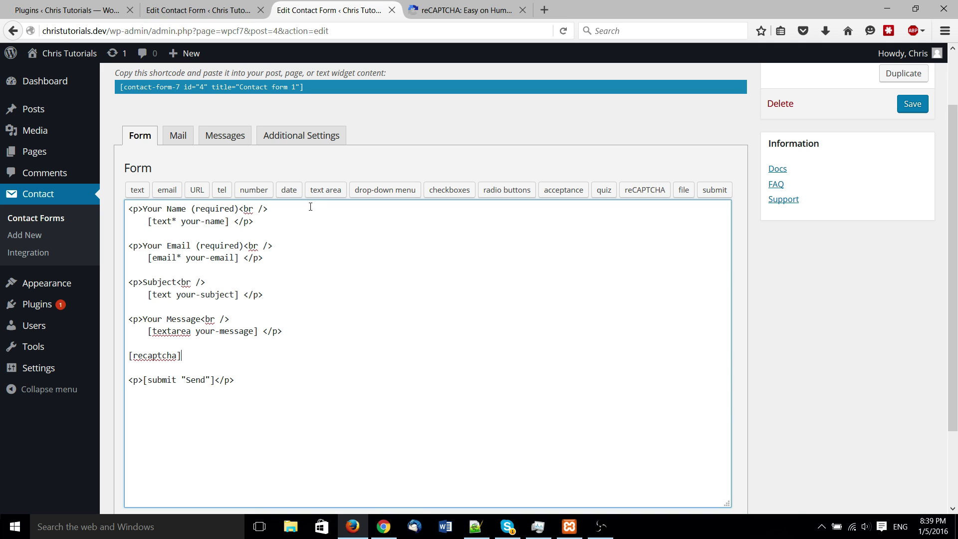
- Save the contact form and switch to the Pages list opened in a background tab
{"action": "scroll", "coordinate": [309, 225], "scroll_direction": "up", "scroll_amount": 3}
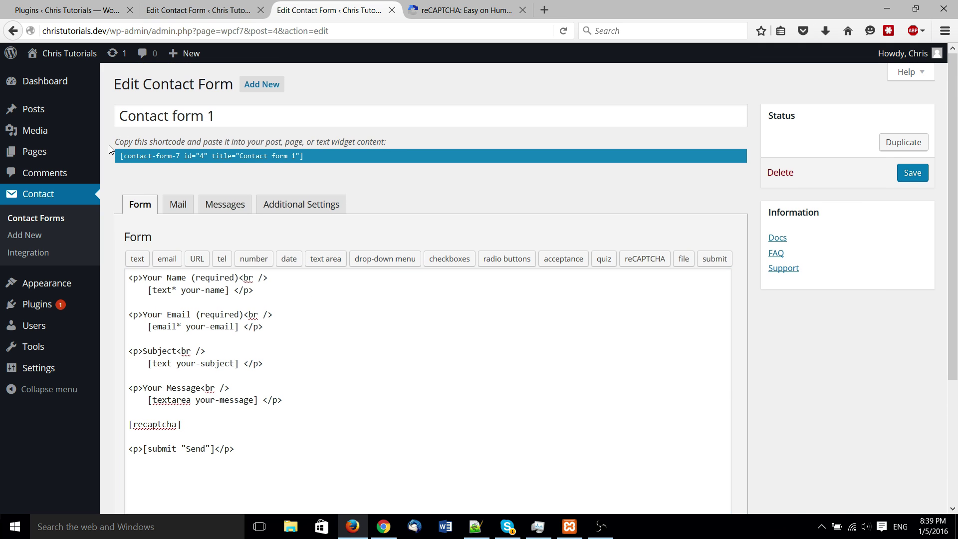
{"action": "right_click", "coordinate": [72, 156]}
{"action": "left_click", "coordinate": [118, 161]}
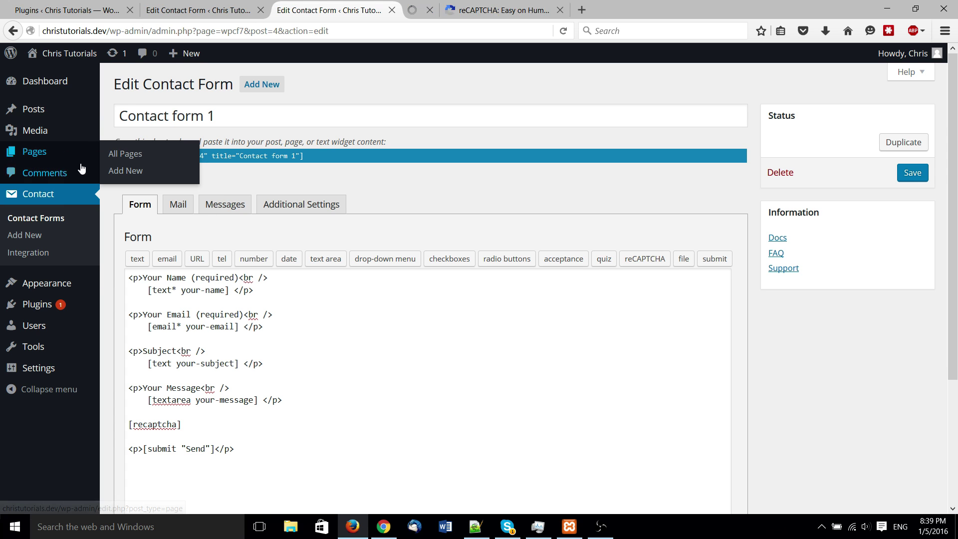
{"action": "scroll", "coordinate": [237, 328], "scroll_direction": "down", "scroll_amount": 5}
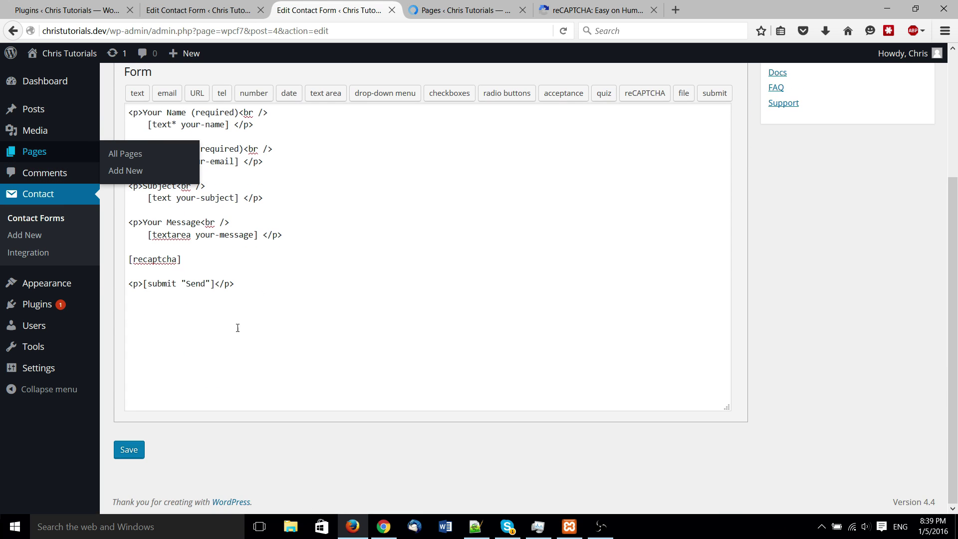
{"action": "left_click", "coordinate": [130, 454]}
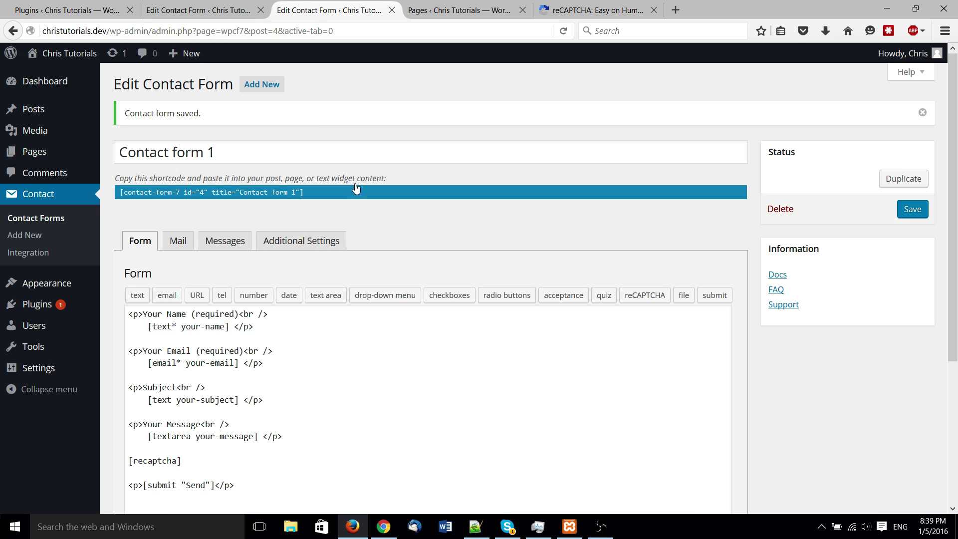
{"action": "left_click", "coordinate": [466, 6]}
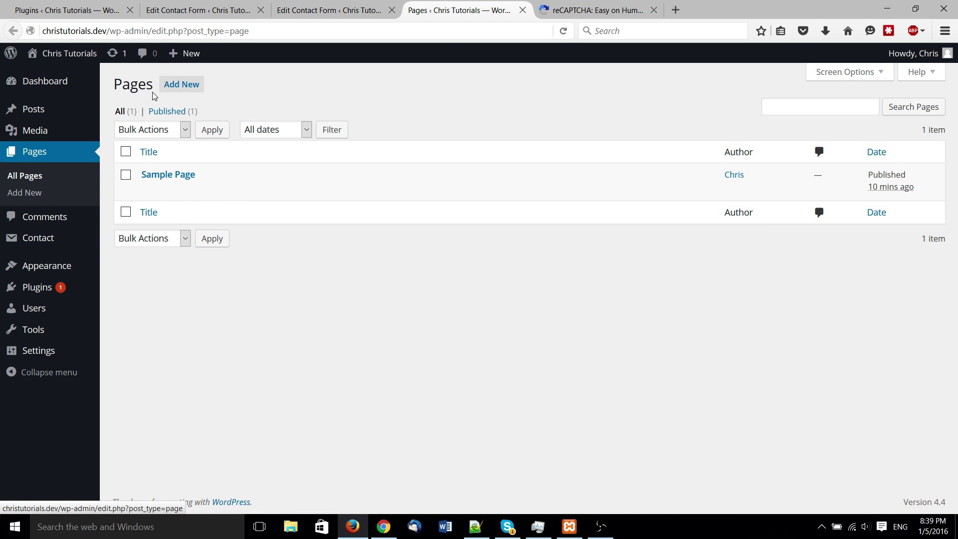
- Create a new page titled Contact and paste the Contact form 1 shortcode into its body
{"action": "left_click", "coordinate": [167, 95]}
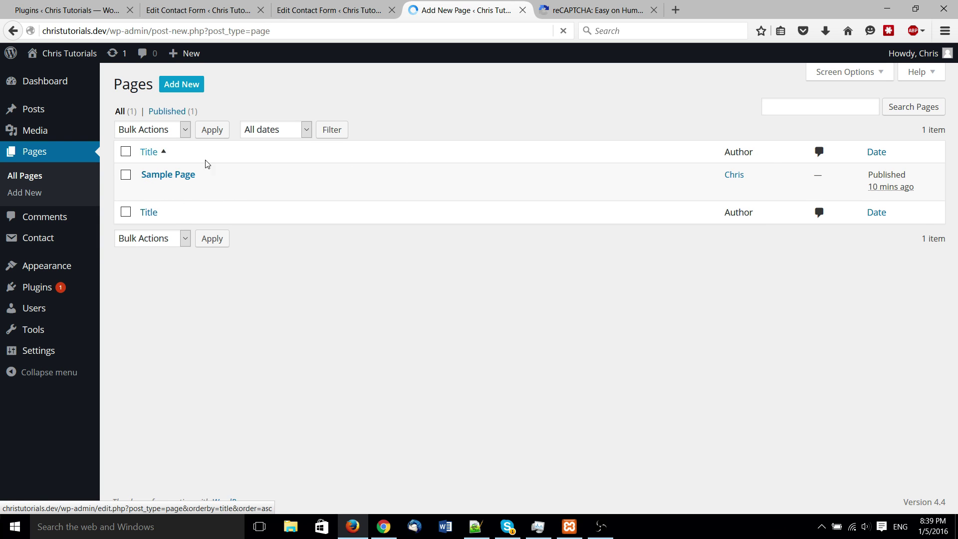
{"action": "type", "text": "Contact"}
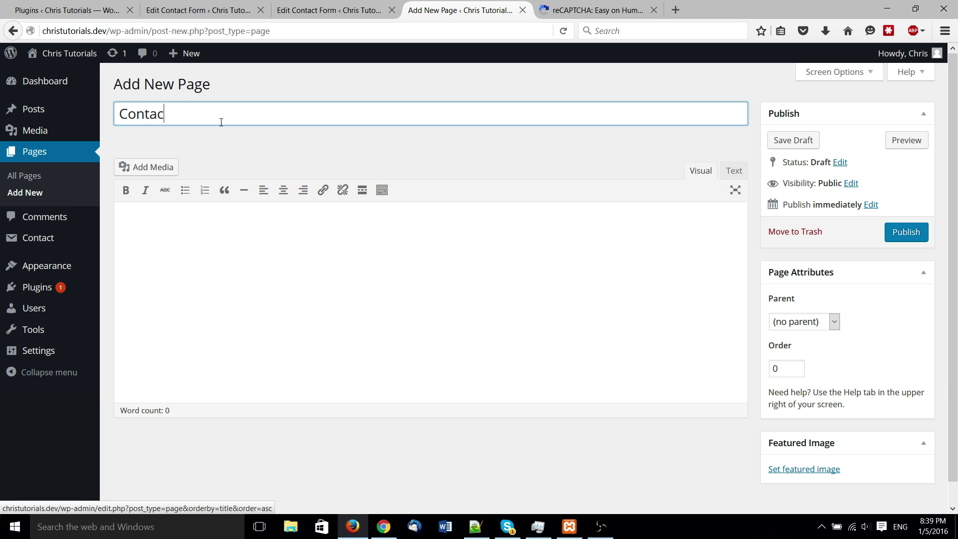
{"action": "key", "text": "Tab"}
{"action": "left_click", "coordinate": [373, 7]}
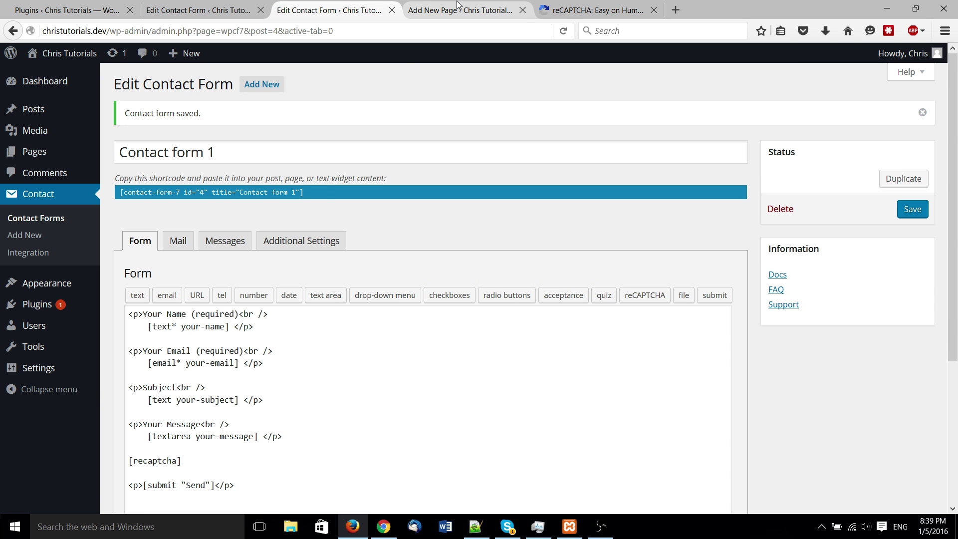
{"action": "left_click_drag", "start_coordinate": [120, 192], "coordinate": [317, 205]}
{"action": "key", "text": "ctrl+c"}
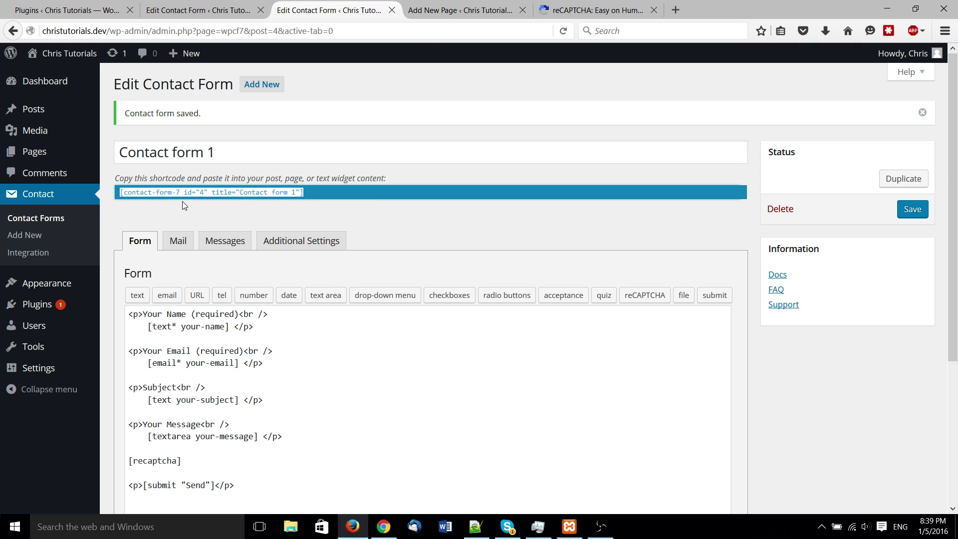
{"action": "left_click", "coordinate": [459, 10]}
{"action": "key", "text": "ctrl+v"}
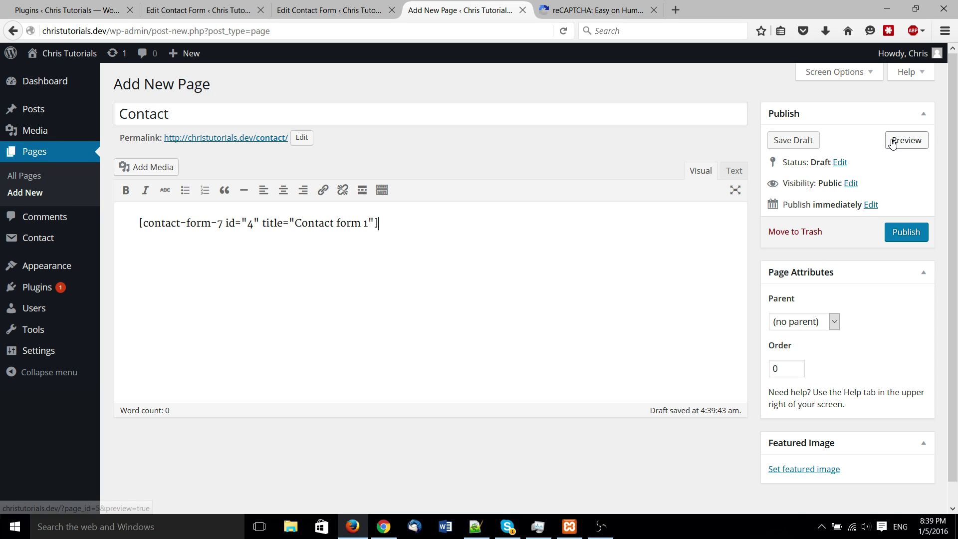
- Publish the Contact page and open the live page in a new tab
{"action": "left_click", "coordinate": [905, 233]}
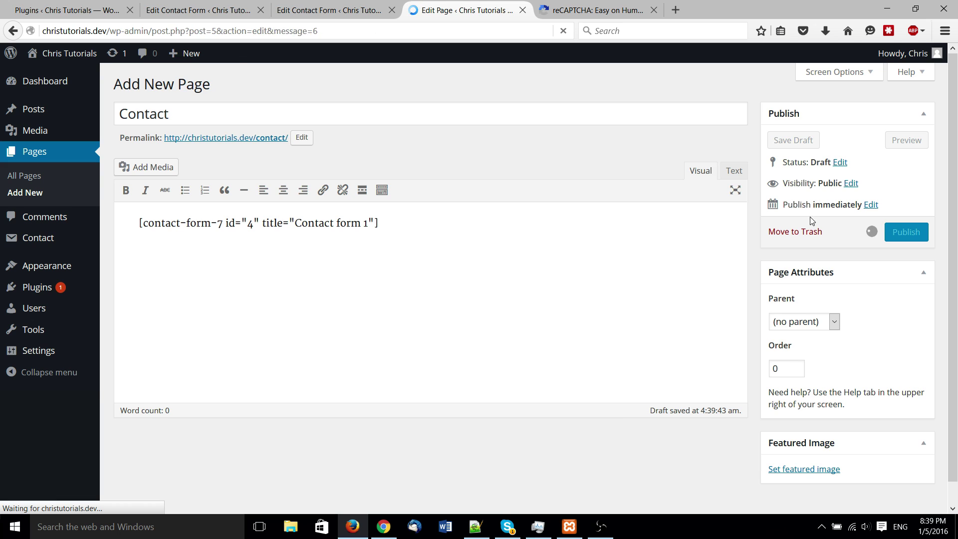
{"action": "right_click", "coordinate": [208, 113]}
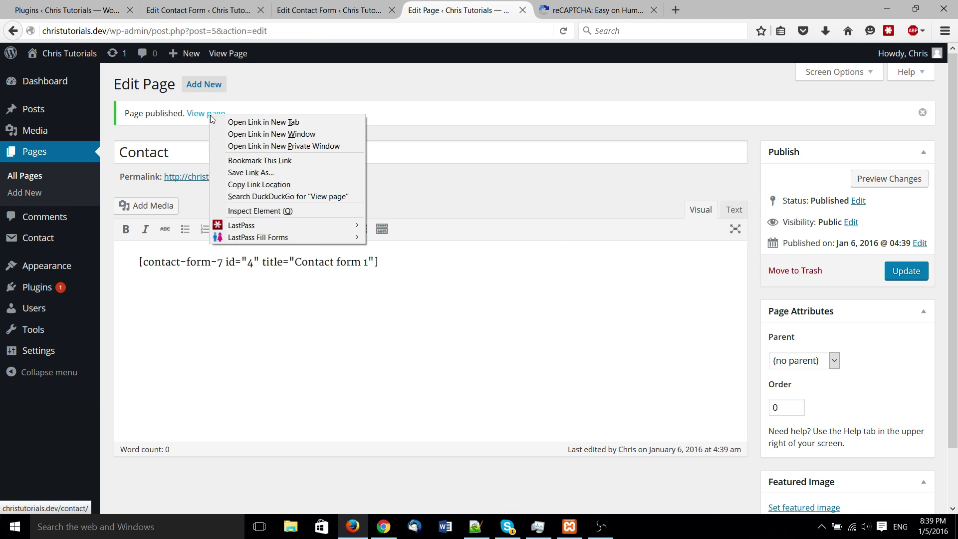
{"action": "left_click", "coordinate": [240, 122]}
- Scroll the live Contact page to confirm the 'I'm not a robot' box above SEND
{"action": "left_click", "coordinate": [576, 10]}
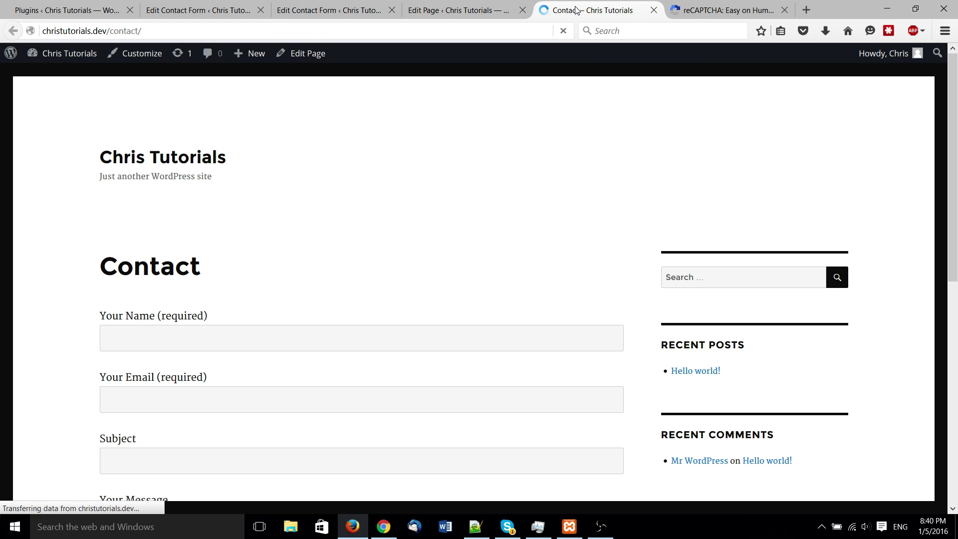
{"action": "left_click", "coordinate": [475, 9]}
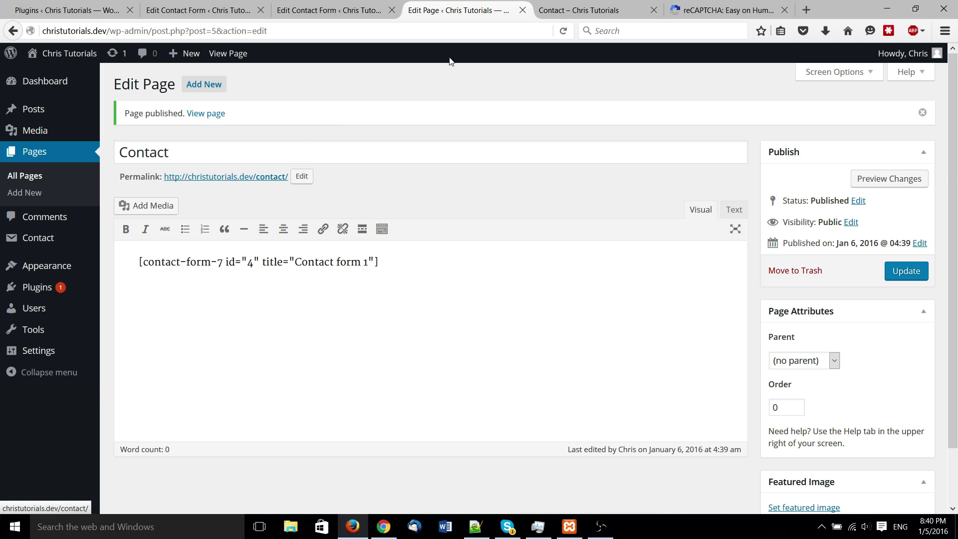
{"action": "left_click", "coordinate": [728, 10]}
{"action": "left_click", "coordinate": [594, 10]}
{"action": "scroll", "coordinate": [430, 235], "scroll_direction": "down", "scroll_amount": 8}
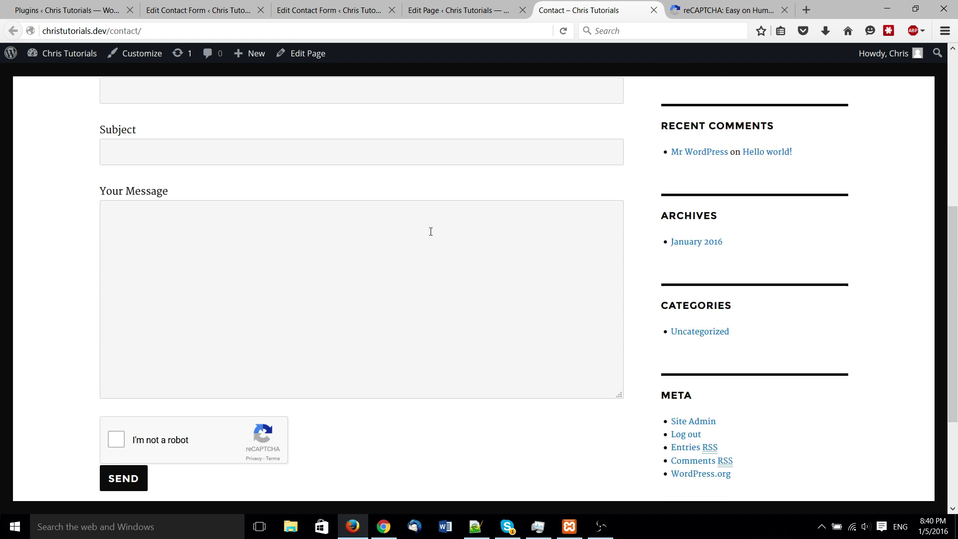
{"action": "scroll", "coordinate": [430, 231], "scroll_direction": "up", "scroll_amount": 7}
{"action": "scroll", "coordinate": [115, 267], "scroll_direction": "down", "scroll_amount": 2}
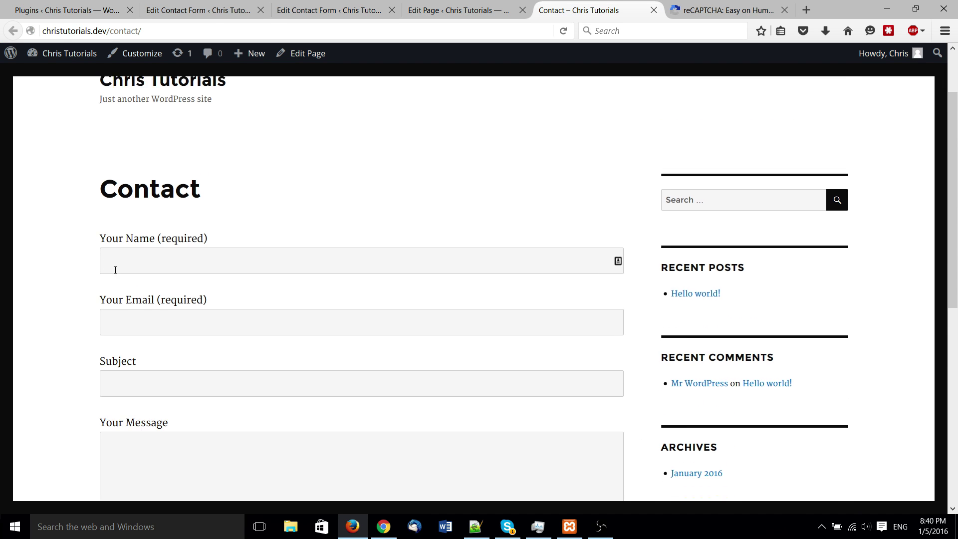
{"action": "scroll", "coordinate": [127, 252], "scroll_direction": "down", "scroll_amount": 2}
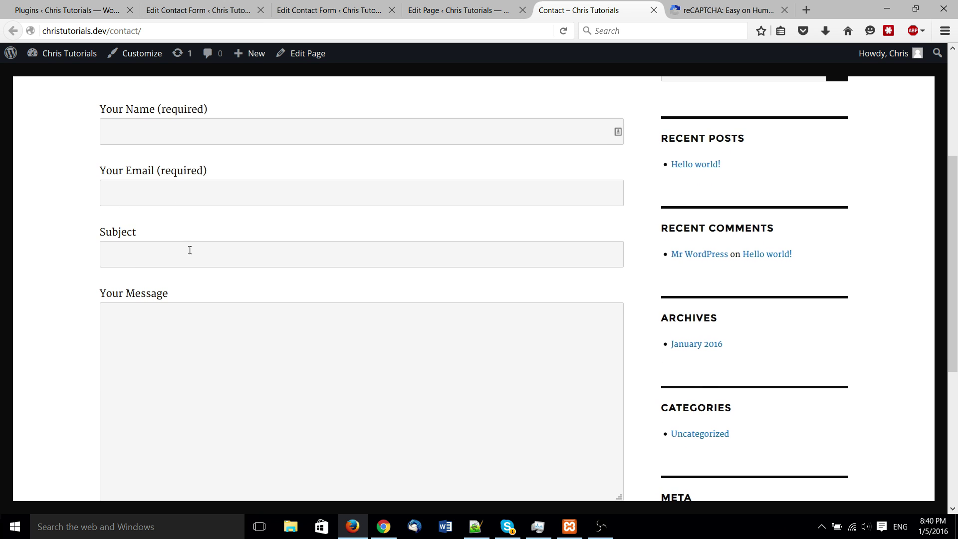
{"action": "scroll", "coordinate": [192, 259], "scroll_direction": "down", "scroll_amount": 3}
{"action": "scroll", "coordinate": [191, 259], "scroll_direction": "down", "scroll_amount": 5}
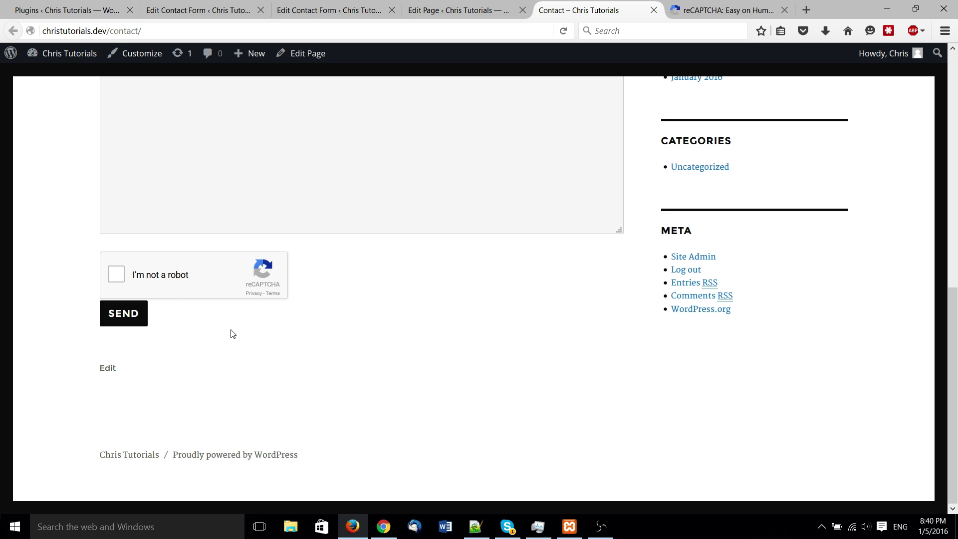
{"action": "scroll", "coordinate": [343, 297], "scroll_direction": "up", "scroll_amount": 3}
{"action": "scroll", "coordinate": [342, 296], "scroll_direction": "up", "scroll_amount": 10}
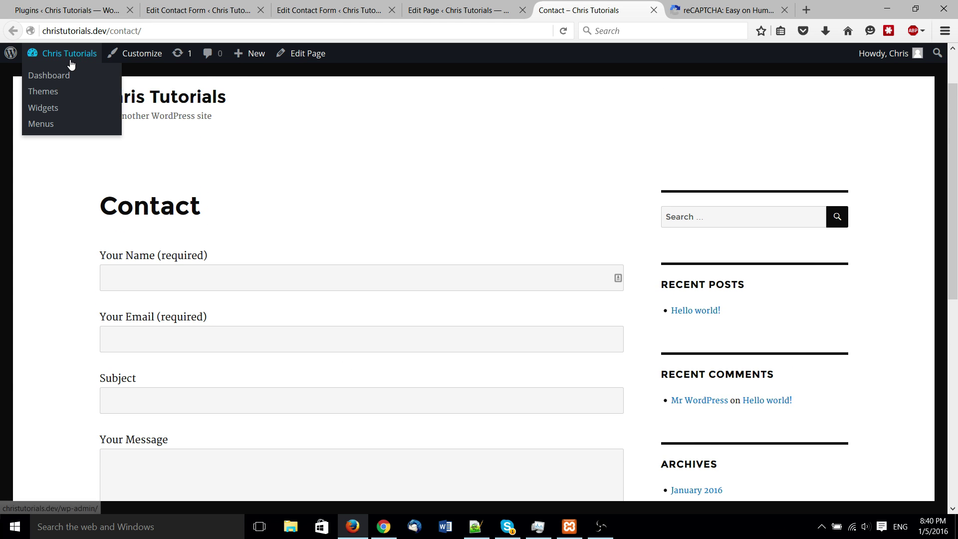
- Open the site dashboard from the admin bar in a new tab
{"action": "right_click", "coordinate": [77, 55]}
{"action": "left_click", "coordinate": [100, 66]}
{"action": "left_click", "coordinate": [665, 8]}
{"action": "left_click", "coordinate": [546, 6]}
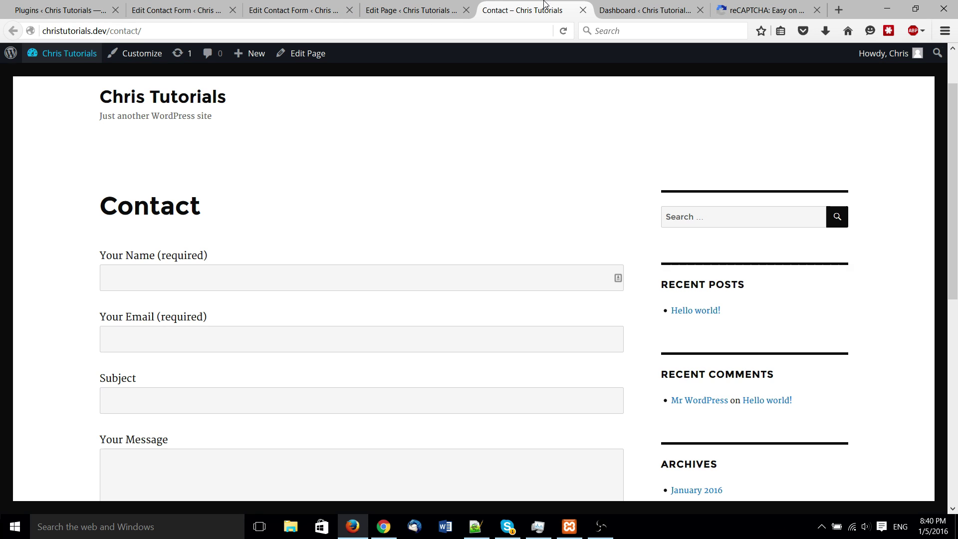
- Scroll the live Contact page to review its Name, Email, Subject and Message fields and the reCAPTCHA box above Send
{"action": "scroll", "coordinate": [264, 320], "scroll_direction": "down", "scroll_amount": 10}
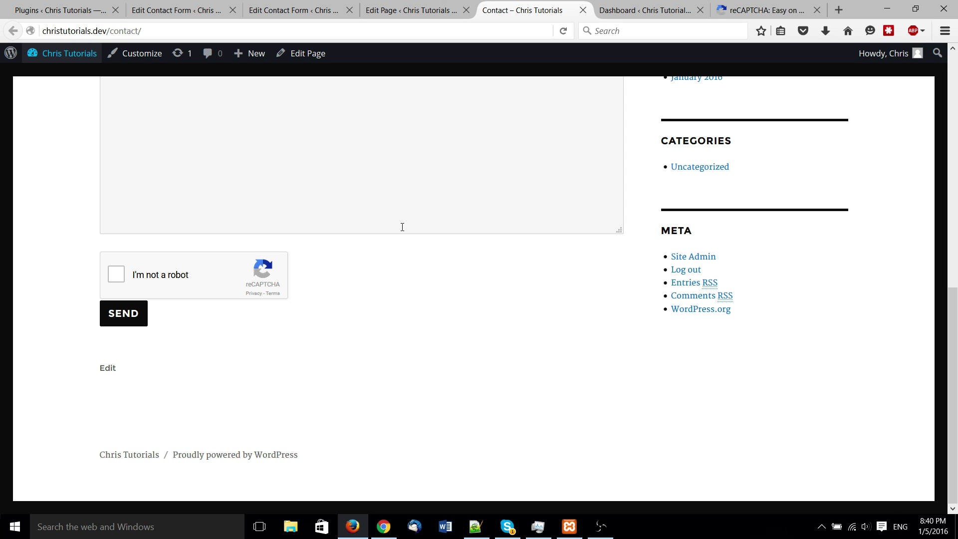
{"action": "scroll", "coordinate": [402, 227], "scroll_direction": "up", "scroll_amount": 3}
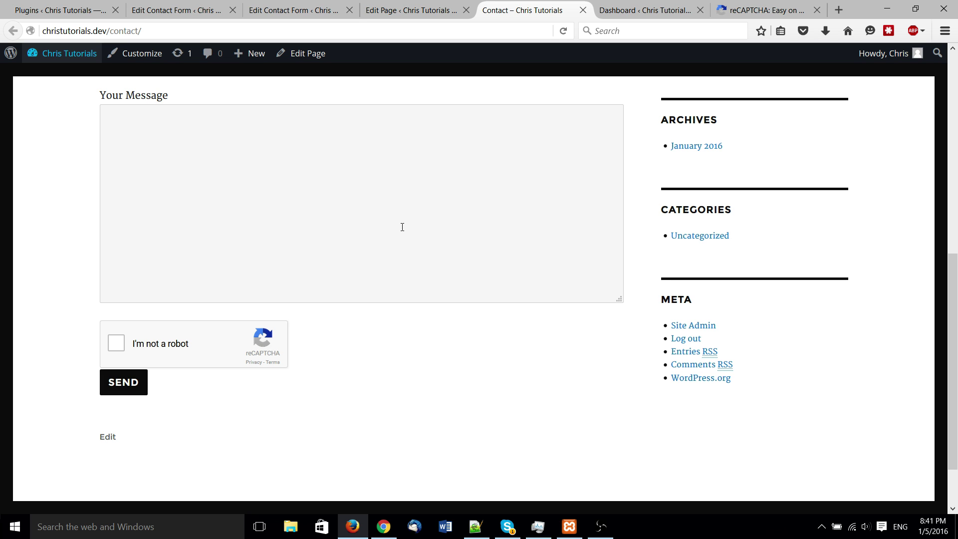
{"action": "scroll", "coordinate": [404, 226], "scroll_direction": "up", "scroll_amount": 5}
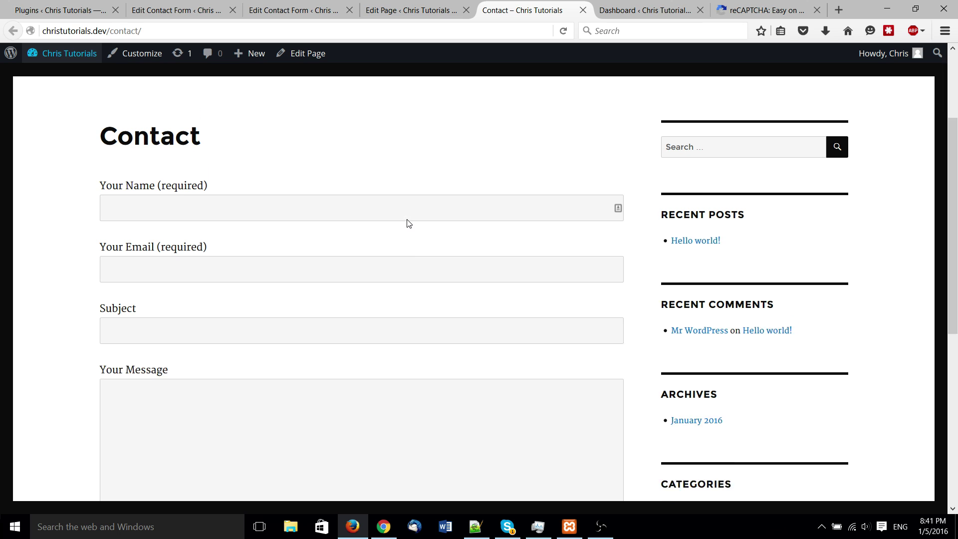
{"action": "scroll", "coordinate": [408, 223], "scroll_direction": "up", "scroll_amount": 2}
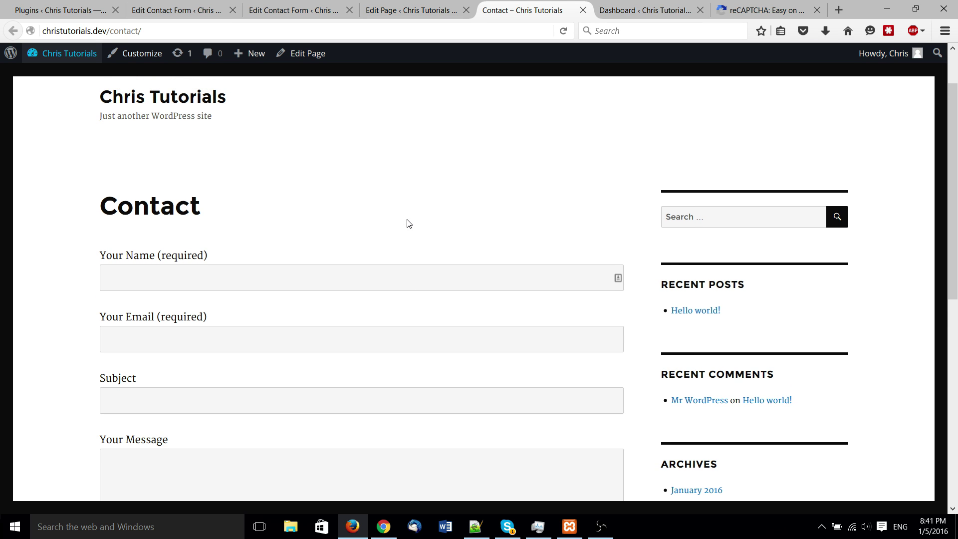
{"action": "scroll", "coordinate": [406, 222], "scroll_direction": "down", "scroll_amount": 3}
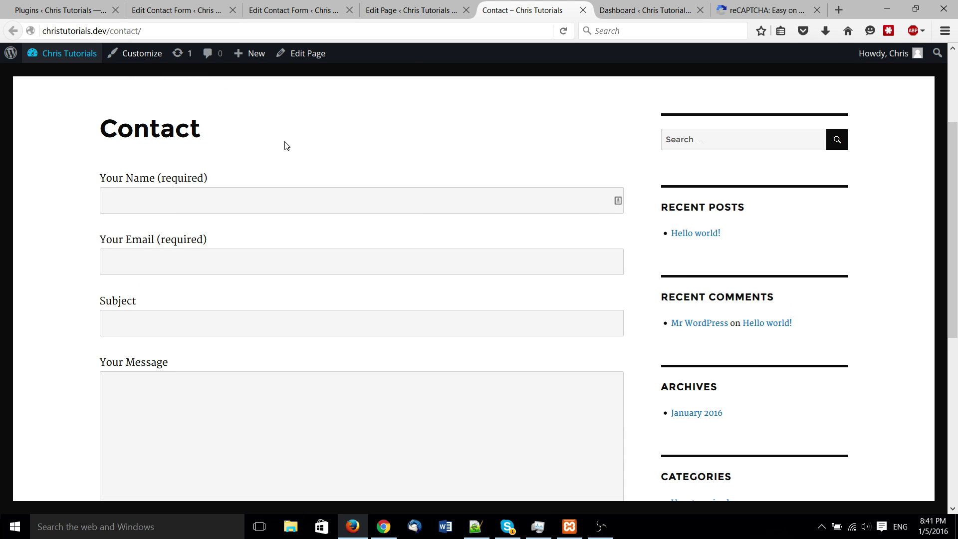
{"action": "left_click", "coordinate": [294, 10]}
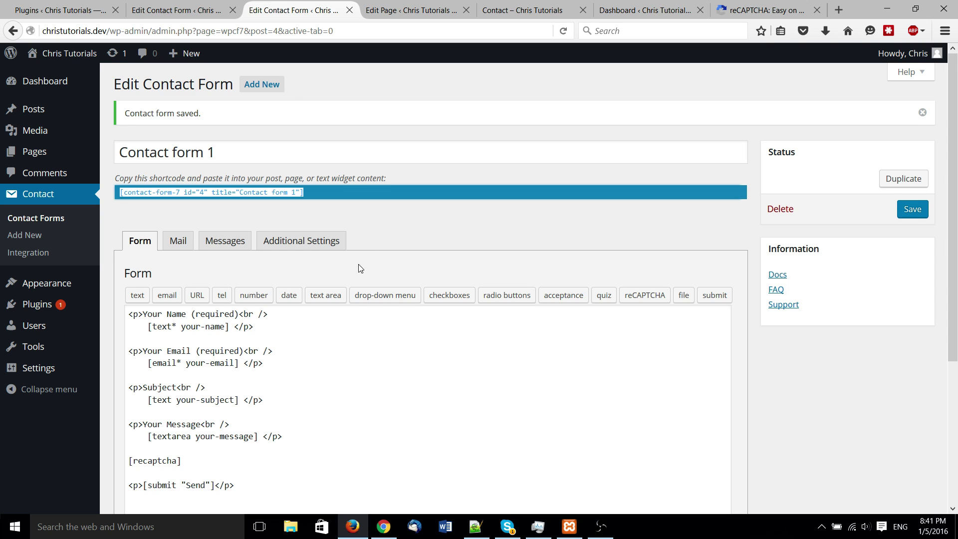
{"action": "scroll", "coordinate": [360, 268], "scroll_direction": "down", "scroll_amount": 2}
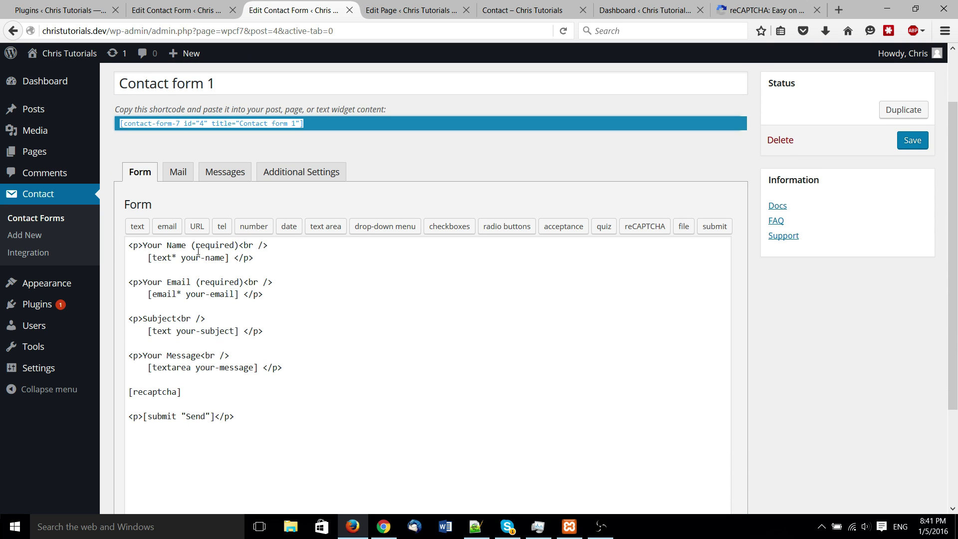
{"action": "left_click", "coordinate": [263, 283]}
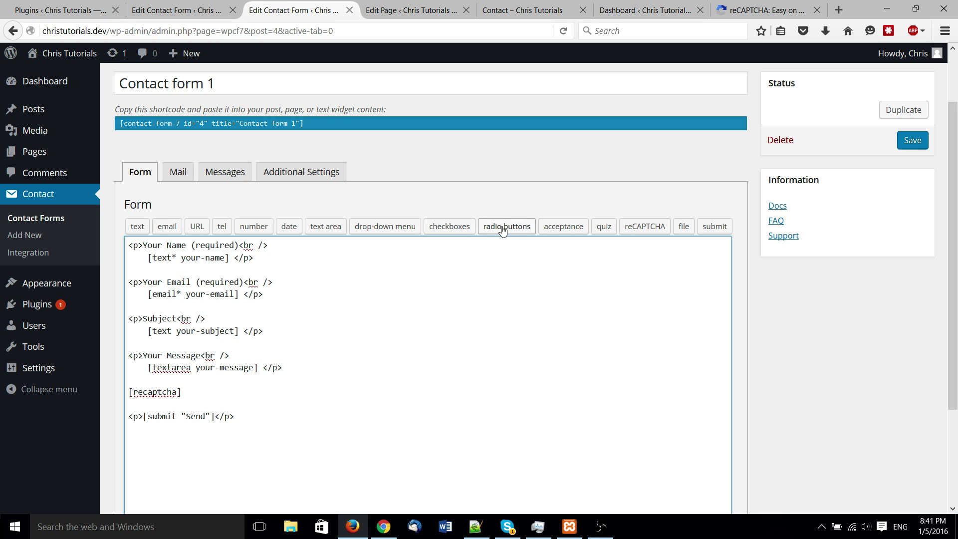
{"action": "key", "text": "Return"}
{"action": "key", "text": "Return"}
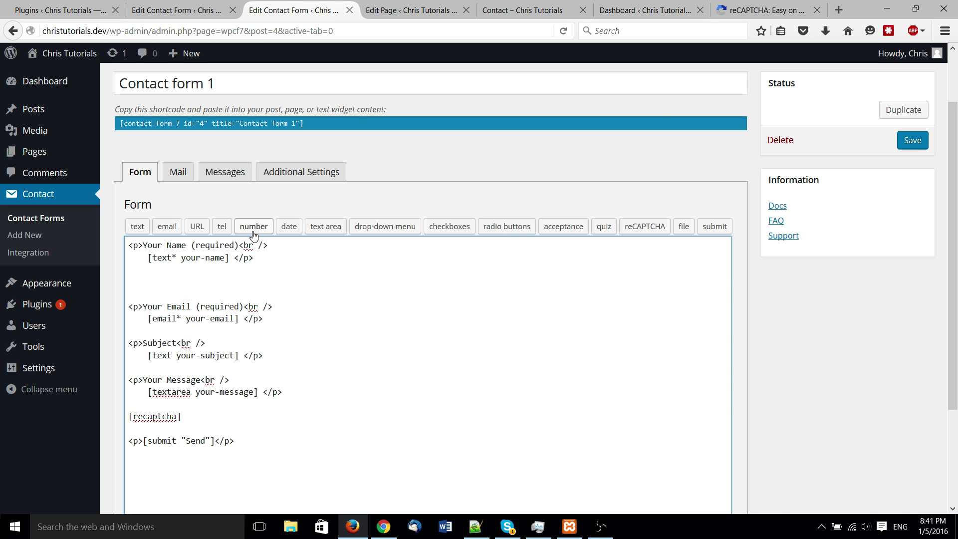
{"action": "left_click", "coordinate": [253, 226]}
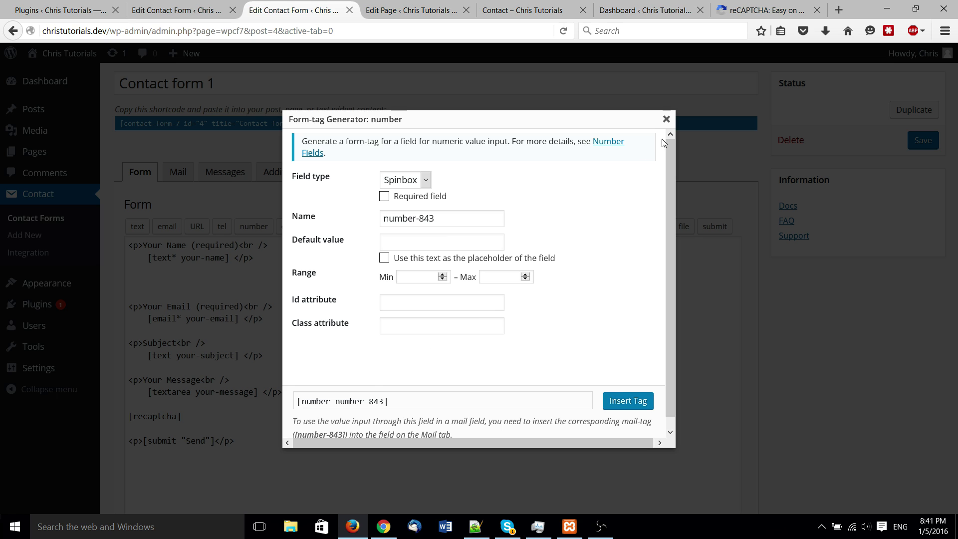
{"action": "left_click", "coordinate": [666, 120]}
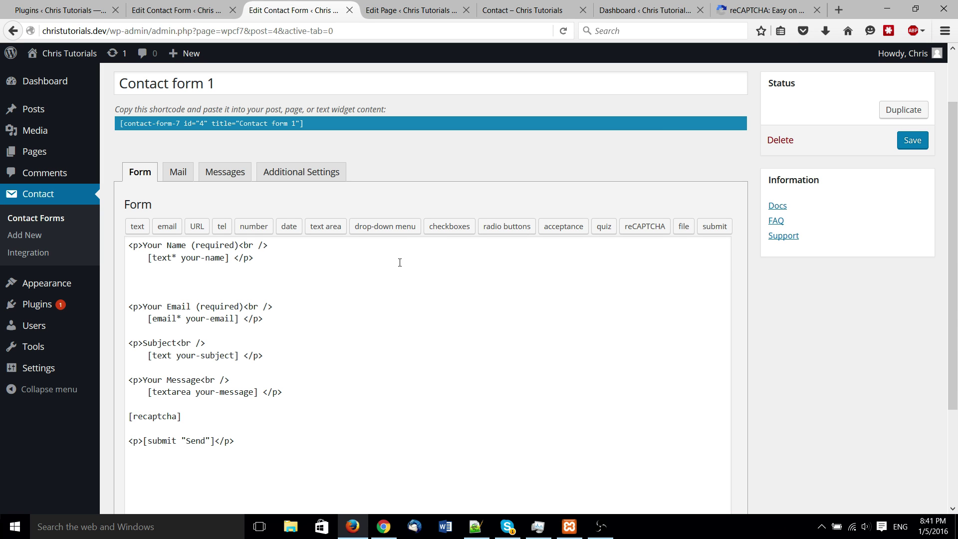
{"action": "left_click", "coordinate": [293, 281]}
{"action": "key", "text": "BackSpace"}
{"action": "key", "text": "BackSpace"}
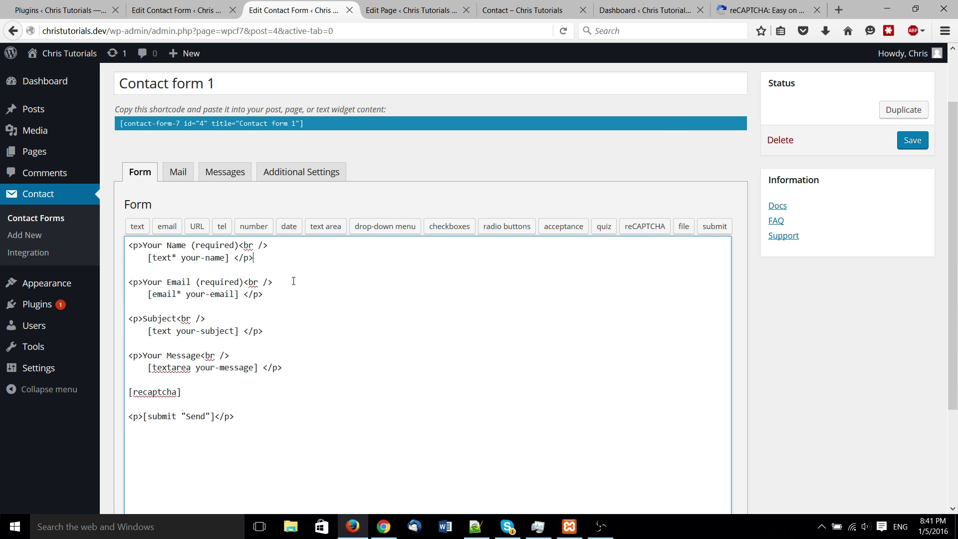